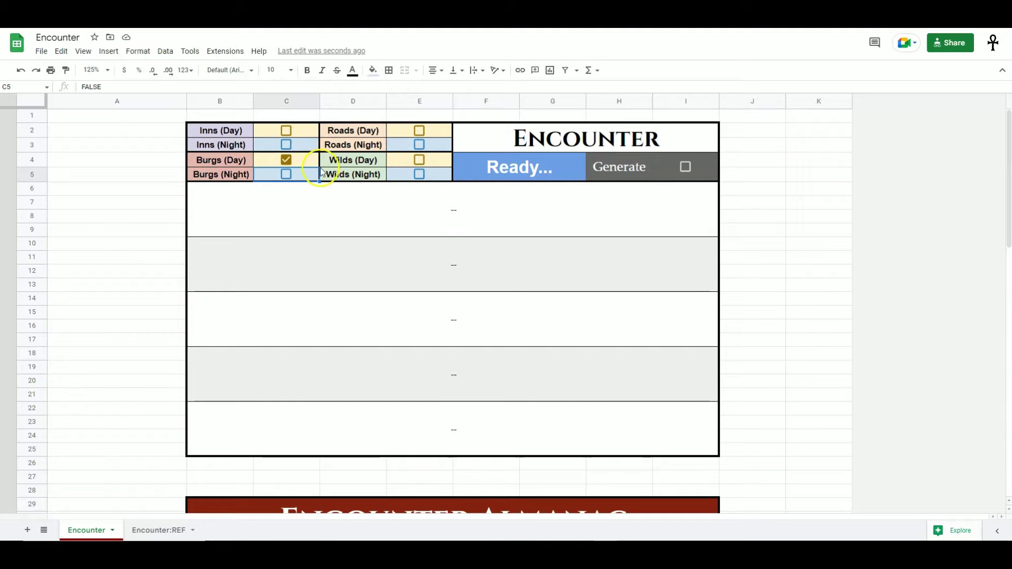
- Clear Burgs (Day), enable Inns (Night) and Inns (Day), and generate the encounters
{"action": "left_click", "coordinate": [286, 160]}
{"action": "left_click", "coordinate": [286, 144]}
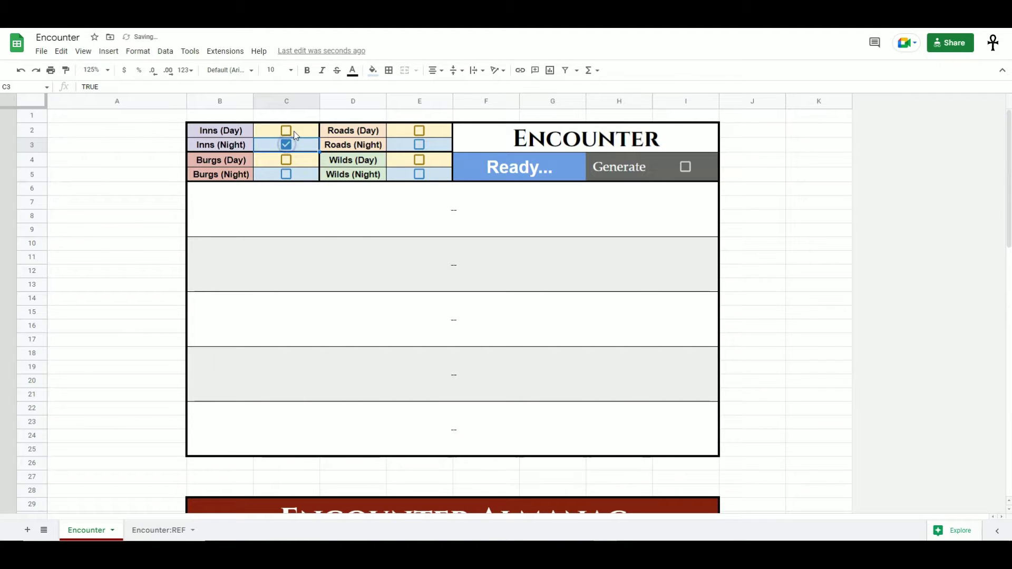
{"action": "left_click", "coordinate": [293, 133]}
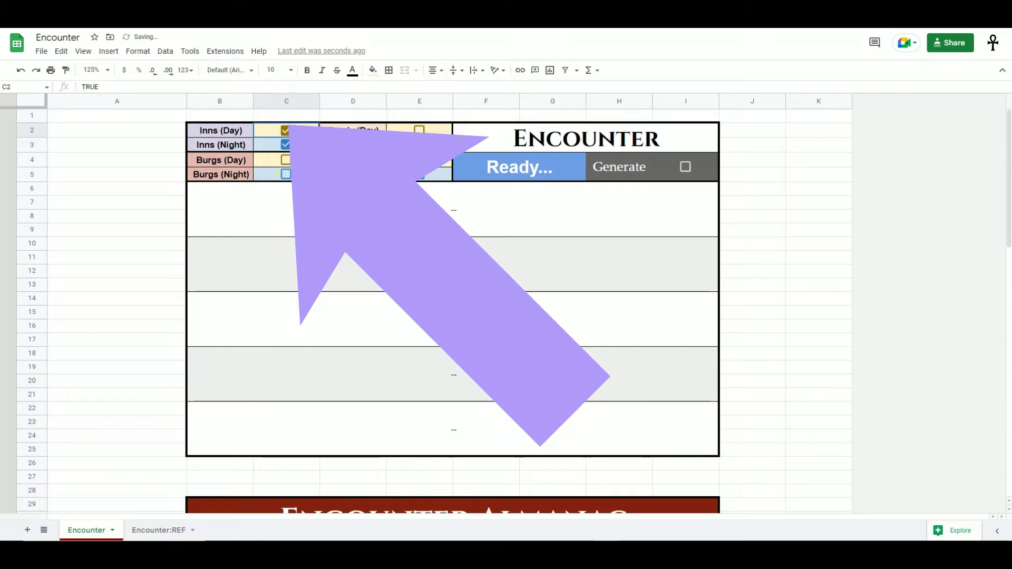
{"action": "left_click", "coordinate": [685, 166]}
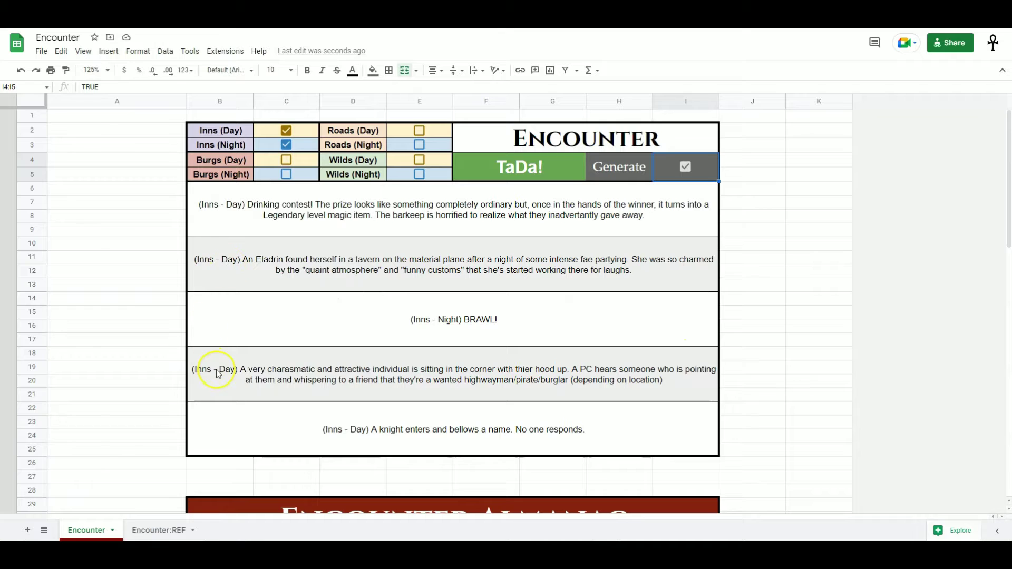
- Clear both Inns markers, and enable the day and night markers for Inns and Burgs together
{"action": "left_click", "coordinate": [286, 130]}
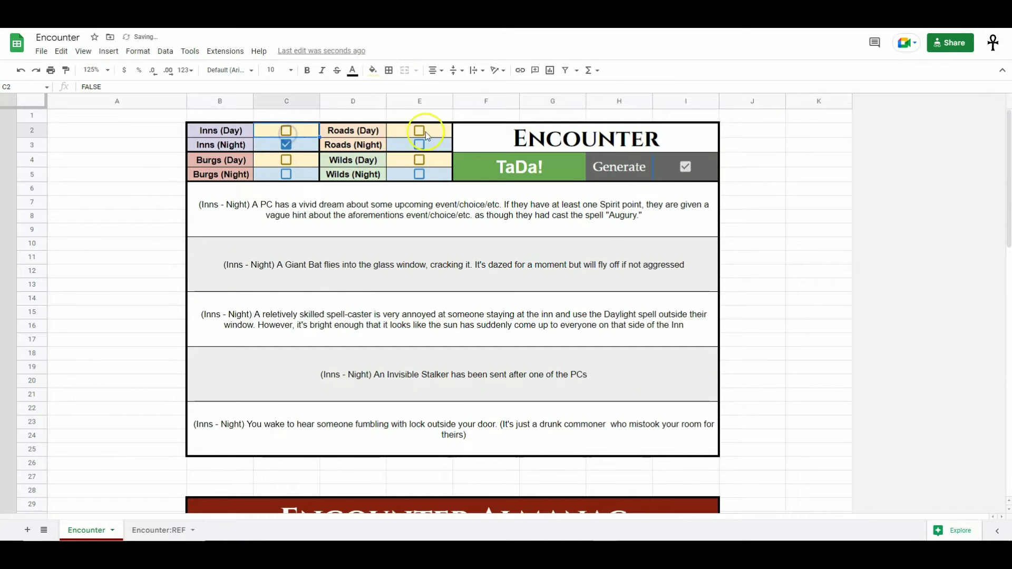
{"action": "left_click", "coordinate": [286, 144]}
{"action": "left_click_drag", "start_coordinate": [309, 132], "coordinate": [303, 169]}
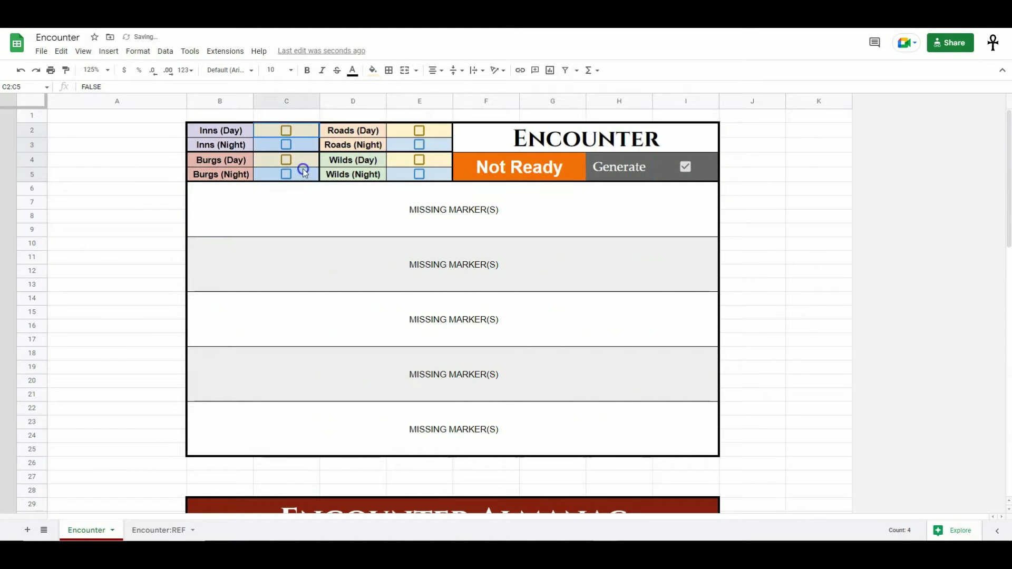
{"action": "key", "text": "space"}
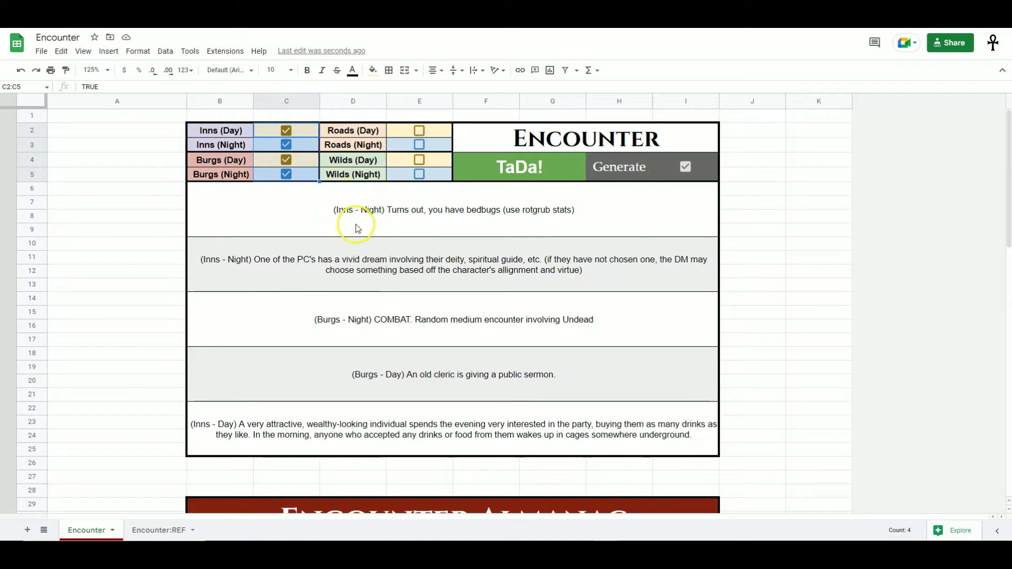
- Clear both Burgs markers so only Inns stays enabled, and select the first two generated encounters in turn
{"action": "key", "text": "ctrl+z"}
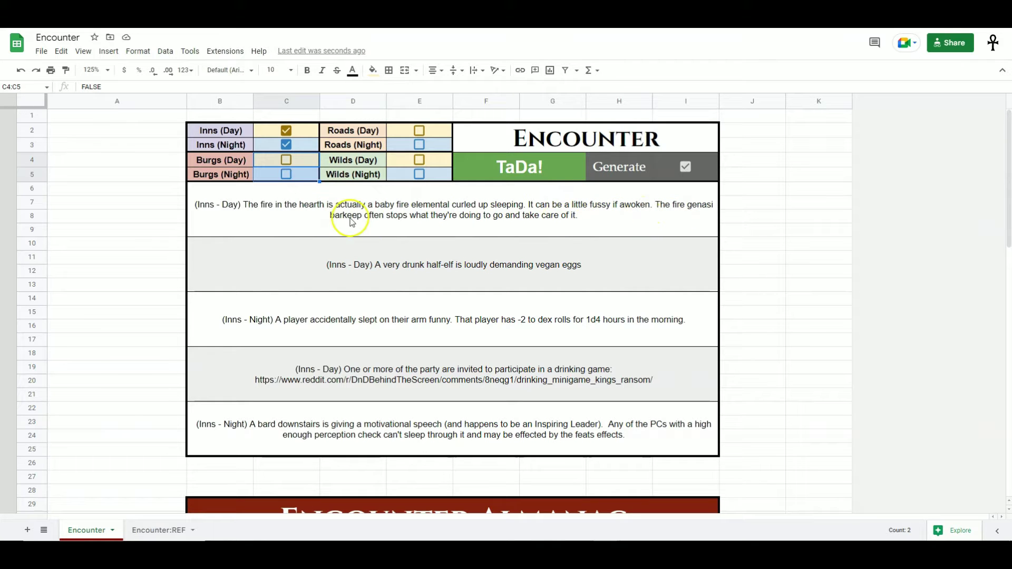
{"action": "left_click", "coordinate": [391, 236]}
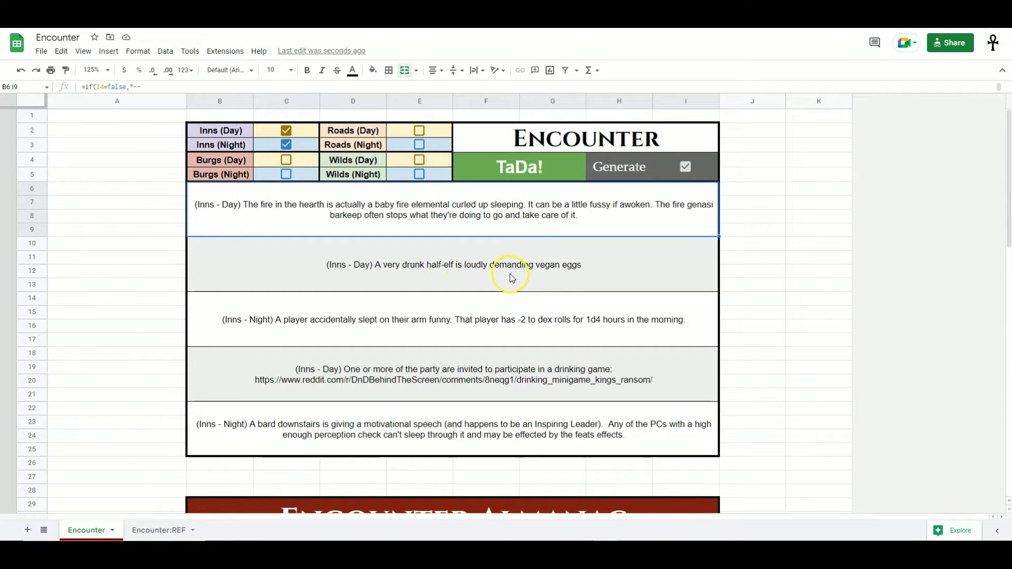
{"action": "left_click", "coordinate": [562, 286]}
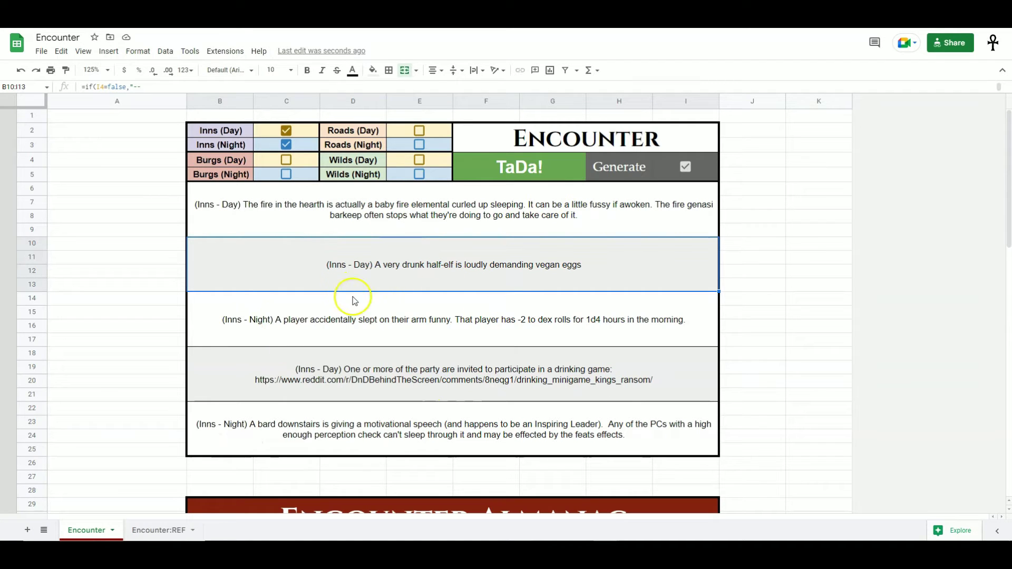
- Switch the encounter markers from Inns to Roads (Day) and Roads (Night)
{"action": "left_click_drag", "start_coordinate": [290, 131], "coordinate": [294, 147]}
{"action": "key", "text": "space"}
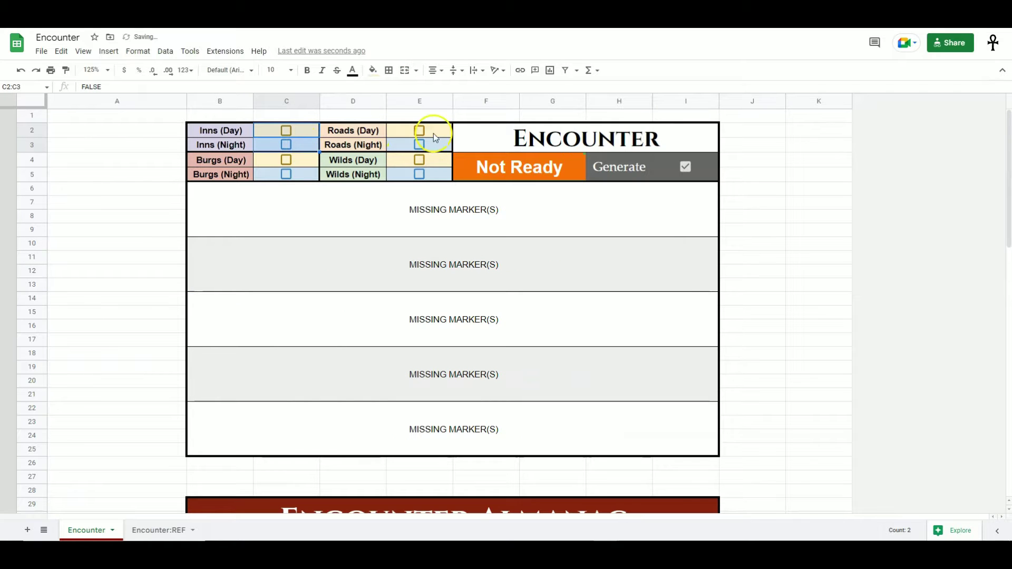
{"action": "left_click_drag", "start_coordinate": [432, 127], "coordinate": [436, 149]}
{"action": "key", "text": "space"}
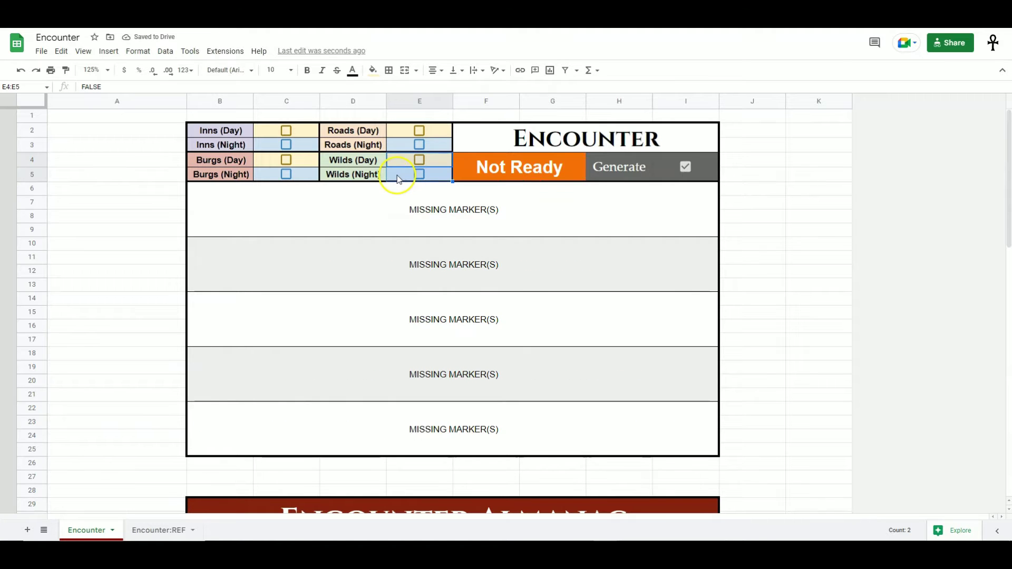
- Enable Wilds (Day) and Wilds (Night), and select the third generated encounter
{"action": "key", "text": "space"}
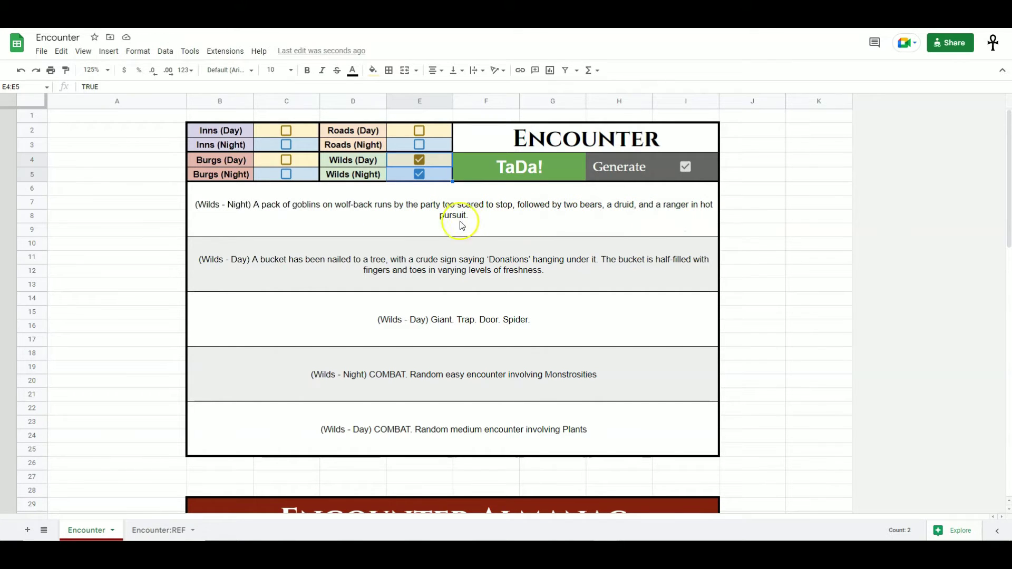
{"action": "left_click", "coordinate": [445, 327]}
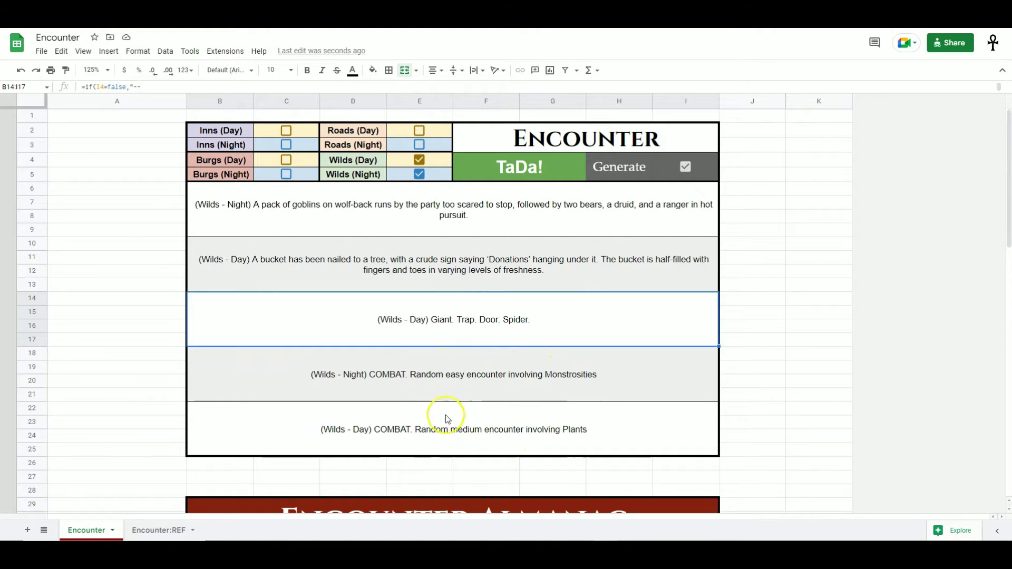
- Switch the encounter markers from Wilds to Burgs (Day) and Burgs (Night), and select the generated encounters
{"action": "left_click_drag", "start_coordinate": [422, 158], "coordinate": [426, 172]}
{"action": "key", "text": "space"}
{"action": "left_click_drag", "start_coordinate": [295, 162], "coordinate": [294, 172]}
{"action": "key", "text": "space"}
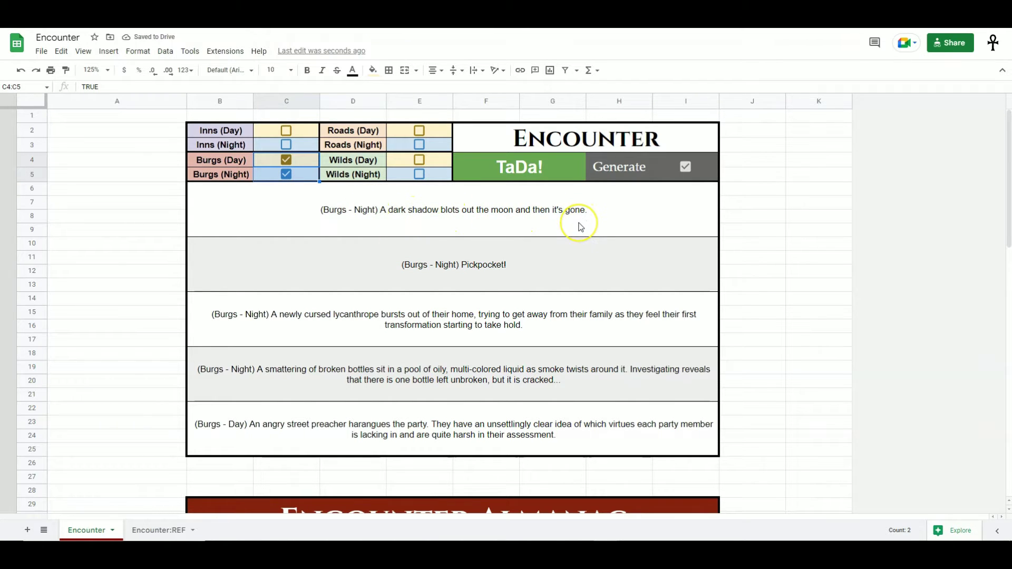
{"action": "left_click", "coordinate": [479, 273]}
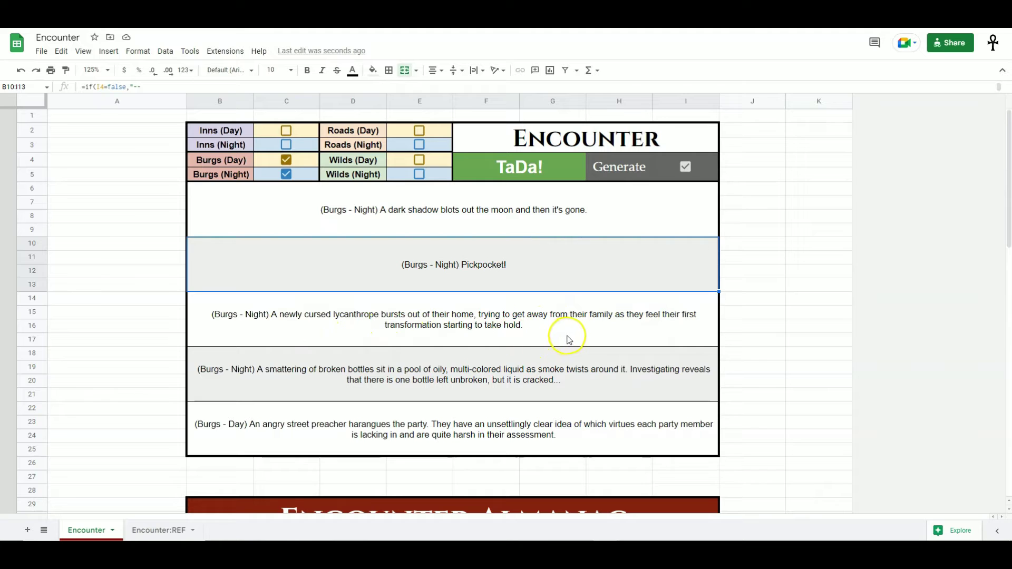
{"action": "left_click", "coordinate": [679, 324]}
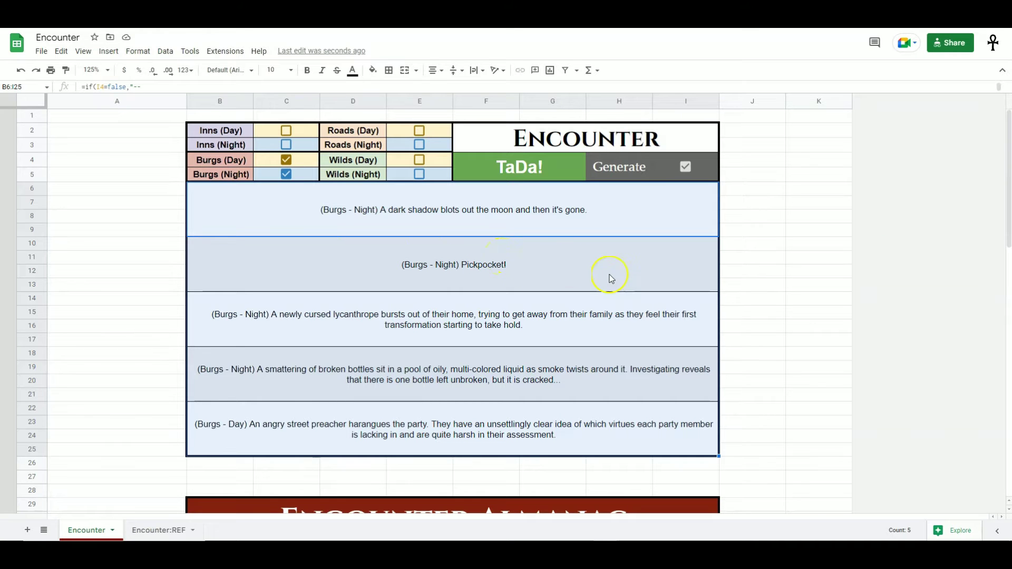
- Clear the Burgs markers, and enable all Inns and Burgs markers in C2:C5 at once
{"action": "left_click", "coordinate": [285, 159]}
{"action": "left_click", "coordinate": [285, 174]}
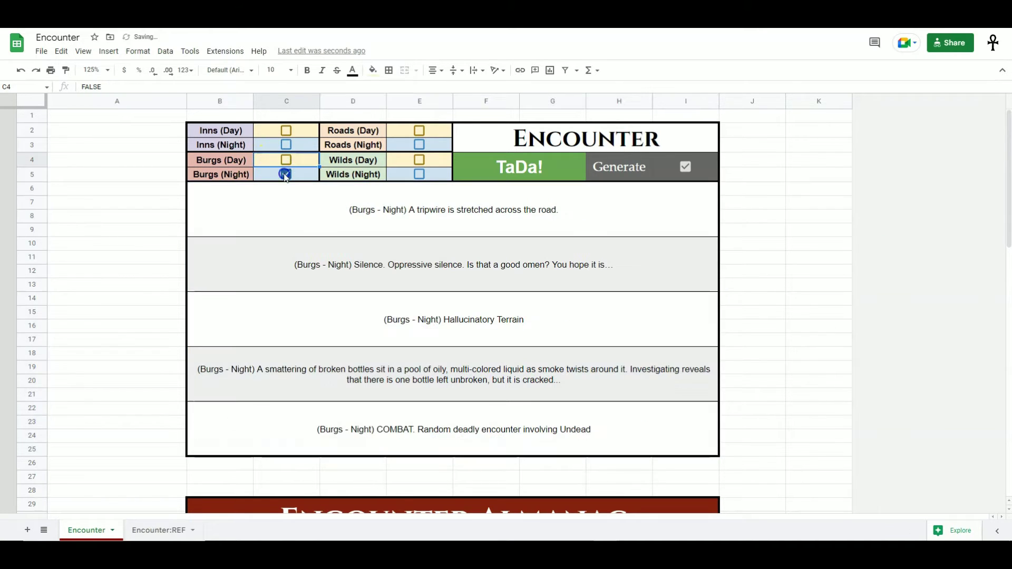
{"action": "left_click", "coordinate": [286, 132], "text": "shift"}
{"action": "key", "text": "space"}
- Expand the Stack 1 group in the Encounter Almanac and select its five empty slots, B36:I55
{"action": "scroll", "coordinate": [643, 271], "scroll_direction": "down", "scroll_amount": 3}
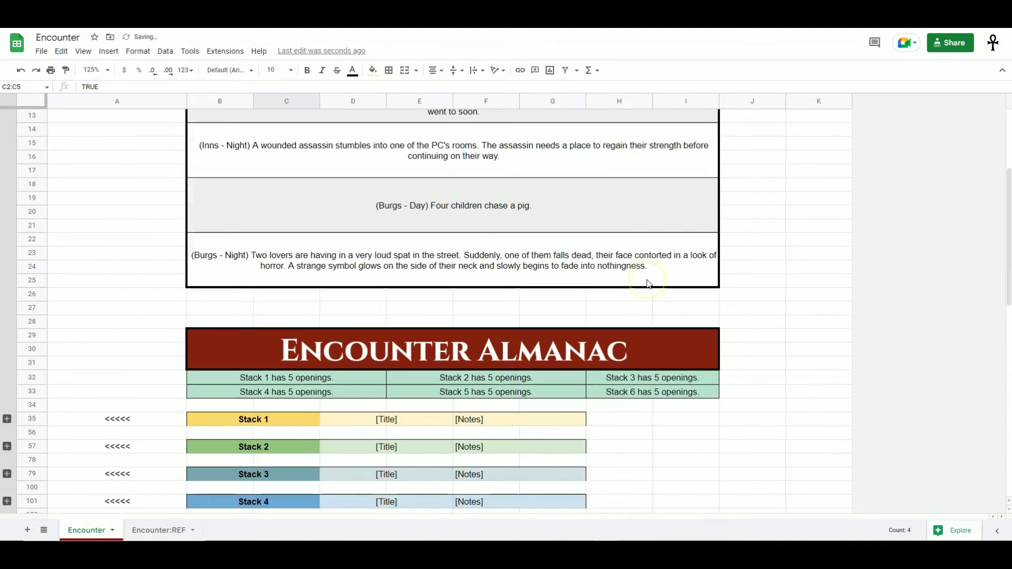
{"action": "scroll", "coordinate": [648, 282], "scroll_direction": "down", "scroll_amount": 4}
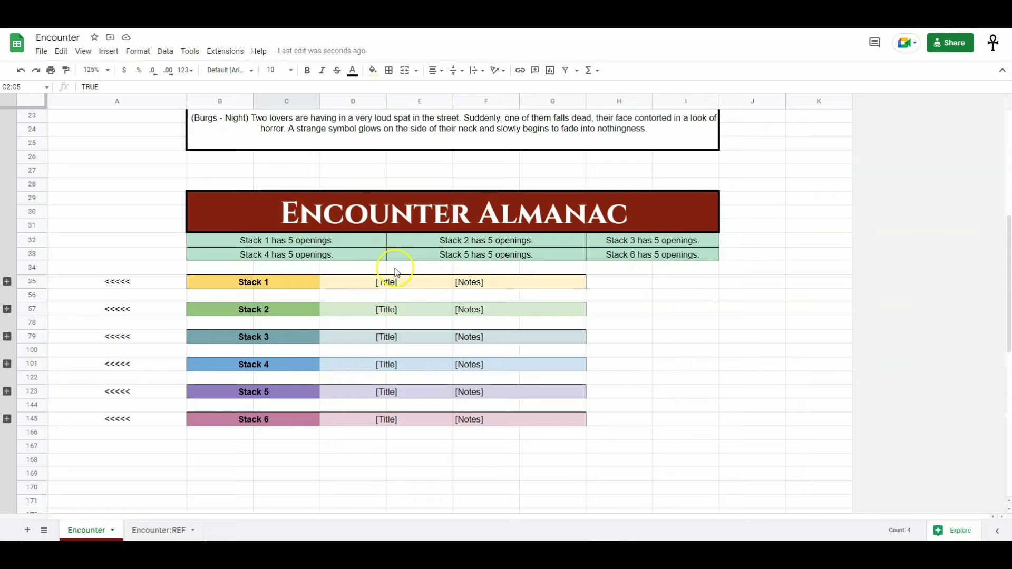
{"action": "scroll", "coordinate": [363, 330], "scroll_direction": "up", "scroll_amount": 3}
{"action": "scroll", "coordinate": [363, 330], "scroll_direction": "up", "scroll_amount": 3}
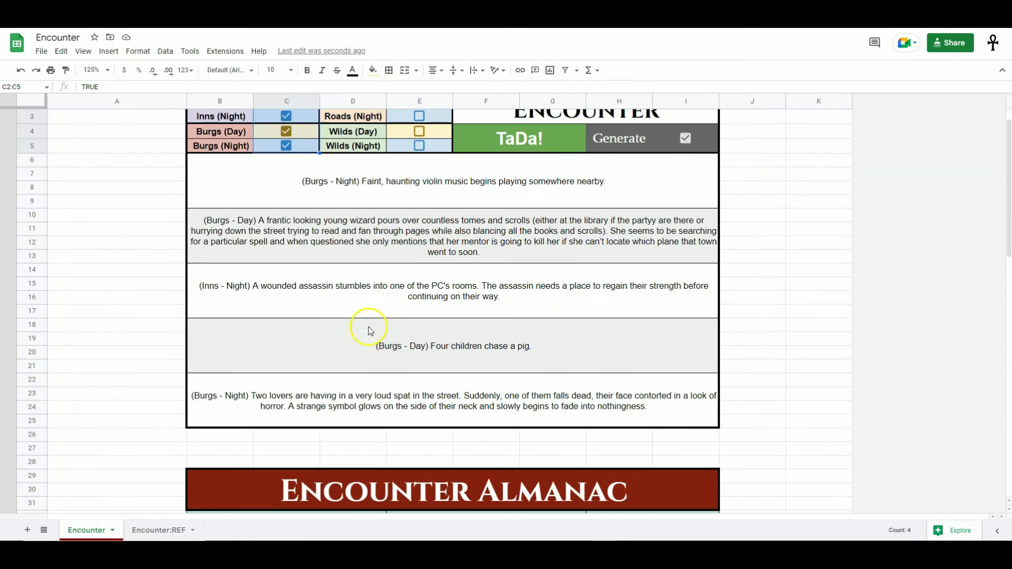
{"action": "left_click_drag", "start_coordinate": [463, 185], "coordinate": [438, 390]}
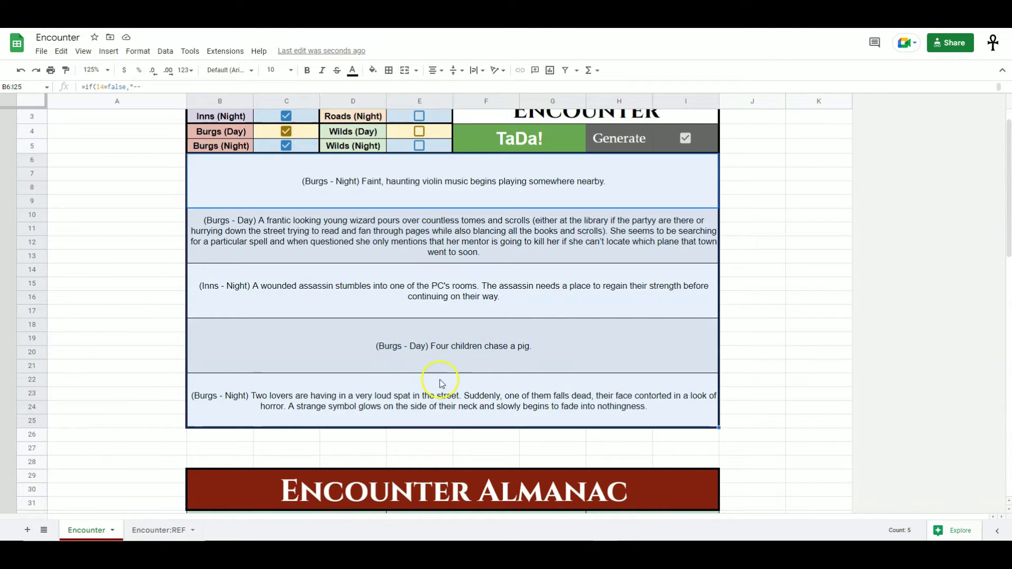
{"action": "scroll", "coordinate": [434, 363], "scroll_direction": "down", "scroll_amount": 5}
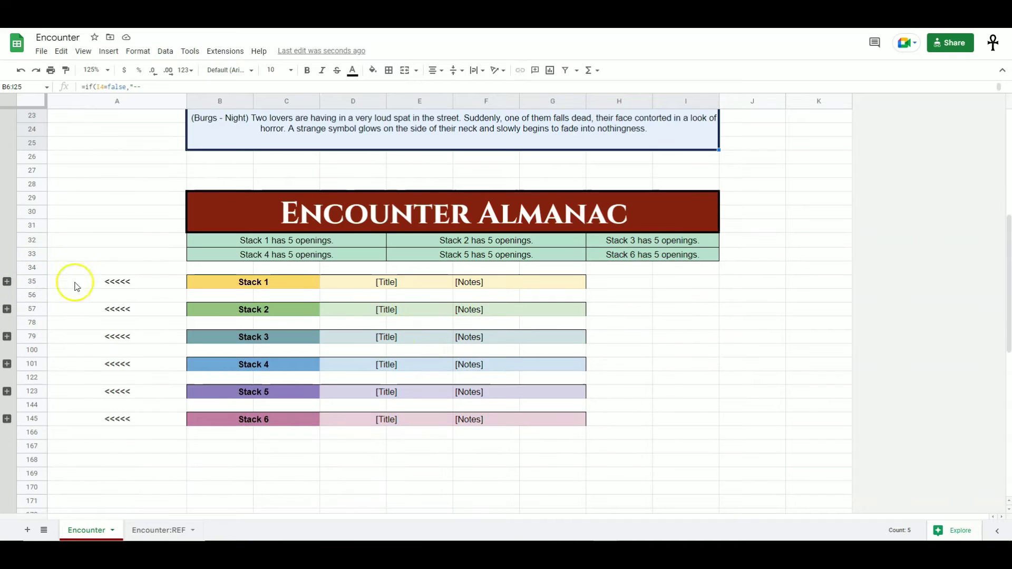
{"action": "left_click", "coordinate": [7, 282]}
{"action": "left_click_drag", "start_coordinate": [343, 247], "coordinate": [412, 460]}
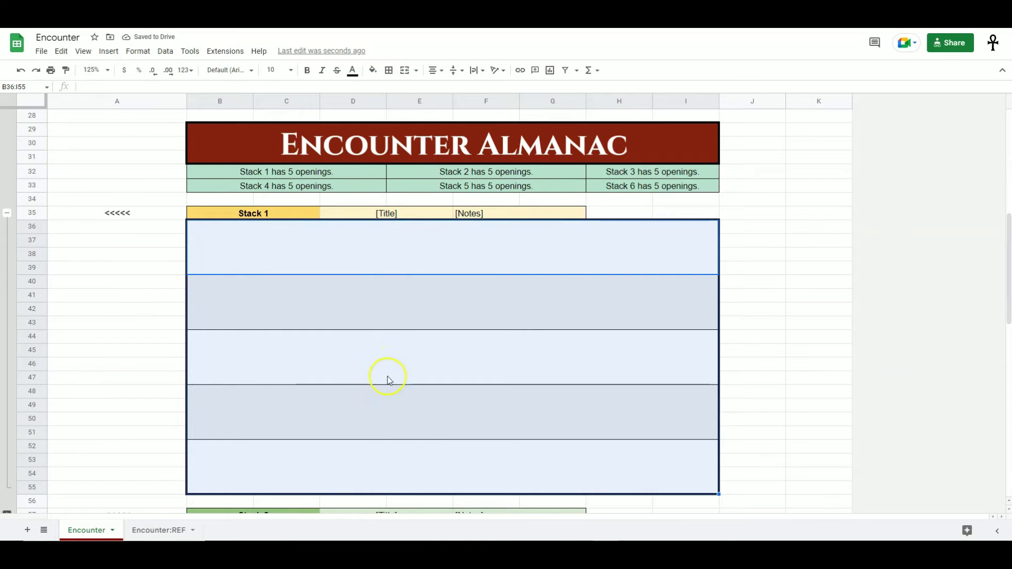
- Copy the five generated encounters in B6:I25
{"action": "scroll", "coordinate": [390, 390], "scroll_direction": "up", "scroll_amount": 6}
{"action": "left_click_drag", "start_coordinate": [485, 196], "coordinate": [513, 427]}
{"action": "key", "text": "ctrl+c"}
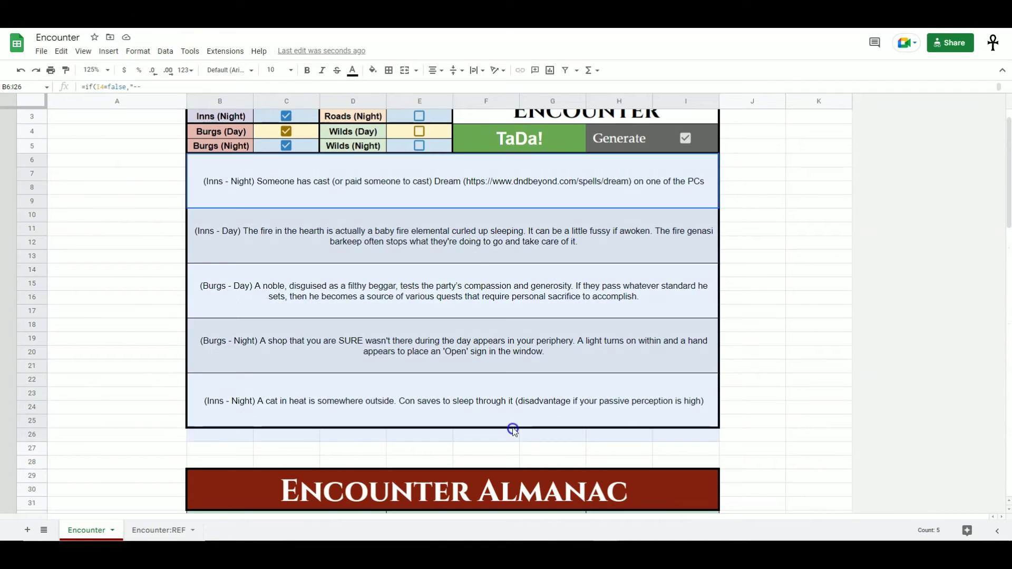
{"action": "scroll", "coordinate": [541, 409], "scroll_direction": "down", "scroll_amount": 3}
{"action": "scroll", "coordinate": [541, 408], "scroll_direction": "up", "scroll_amount": 4}
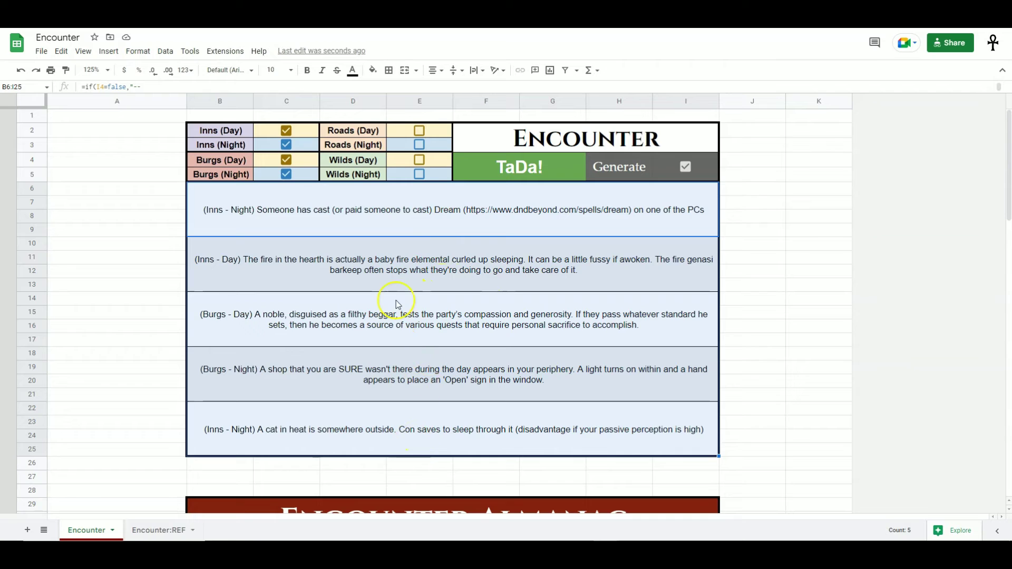
- Paste the copied encounters as values only into the Stack 1 slots, B36:I55
{"action": "scroll", "coordinate": [405, 300], "scroll_direction": "down", "scroll_amount": 10}
{"action": "left_click", "coordinate": [341, 220]}
{"action": "right_click", "coordinate": [327, 205]}
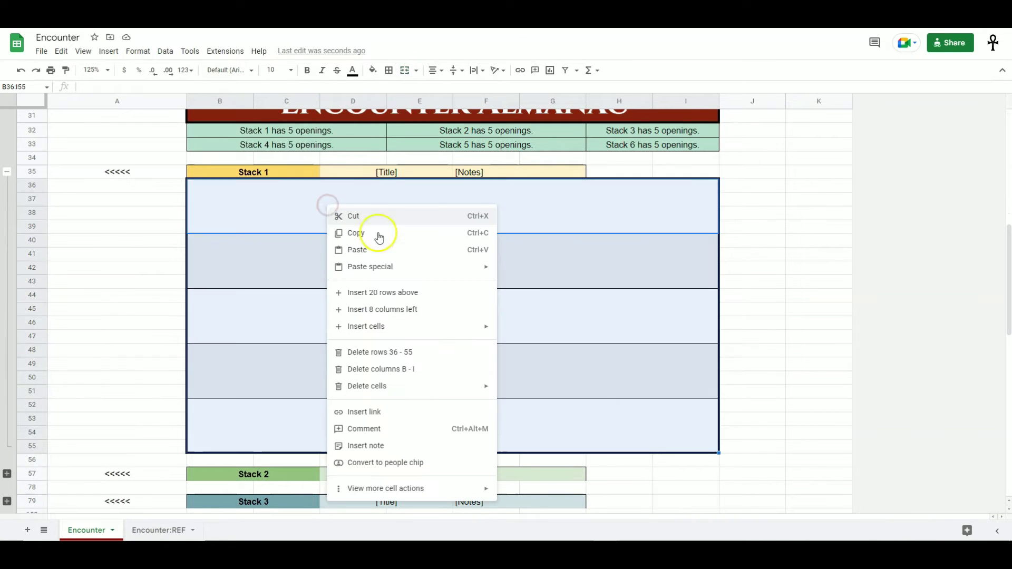
{"action": "mouse_move", "coordinate": [401, 271]}
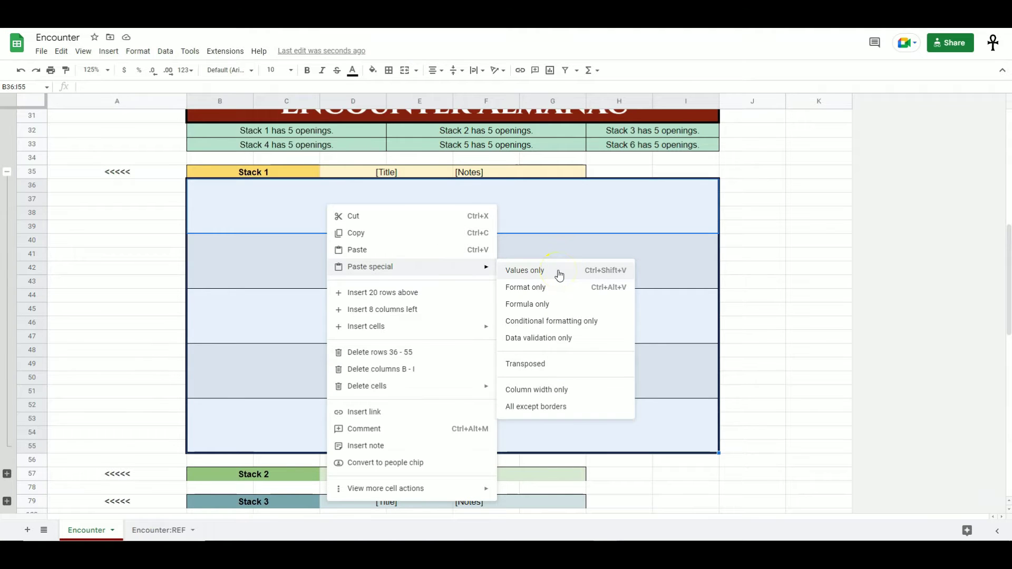
{"action": "left_click", "coordinate": [559, 275]}
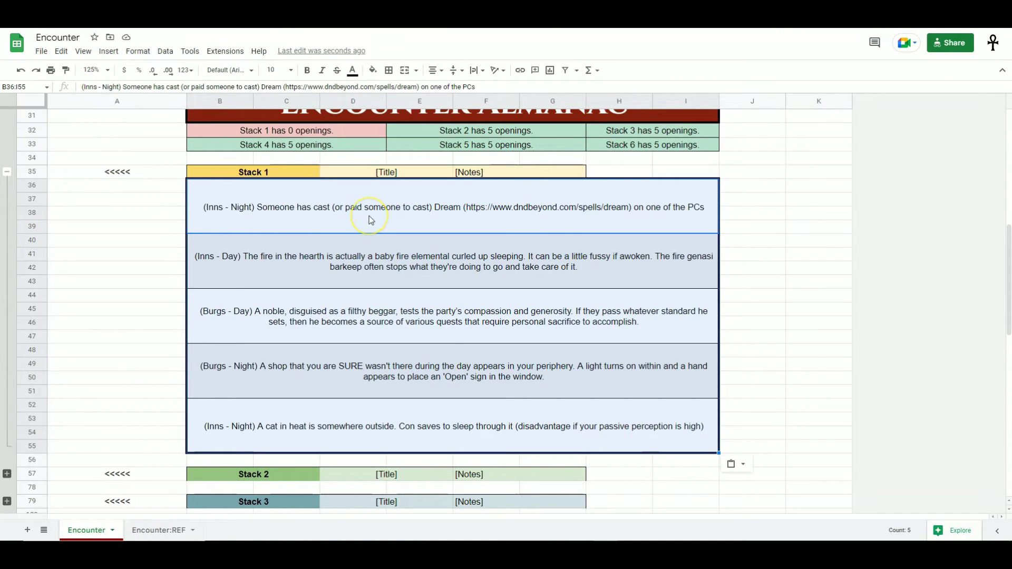
- Undo the paste in Stack 1 and paste the copied encounters there again as values only
{"action": "key", "text": "ctrl+z"}
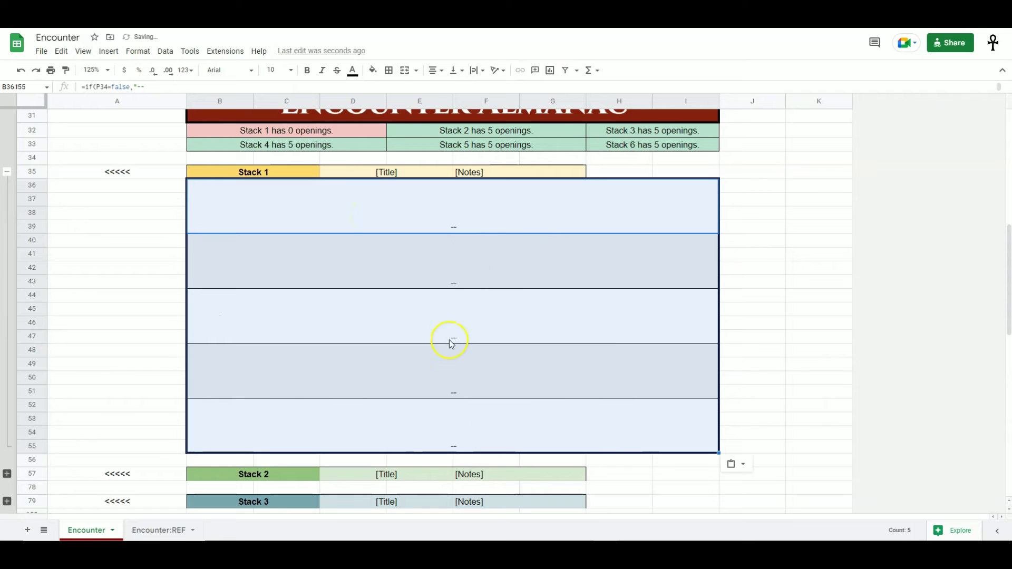
{"action": "right_click", "coordinate": [298, 208]}
{"action": "mouse_move", "coordinate": [373, 269]}
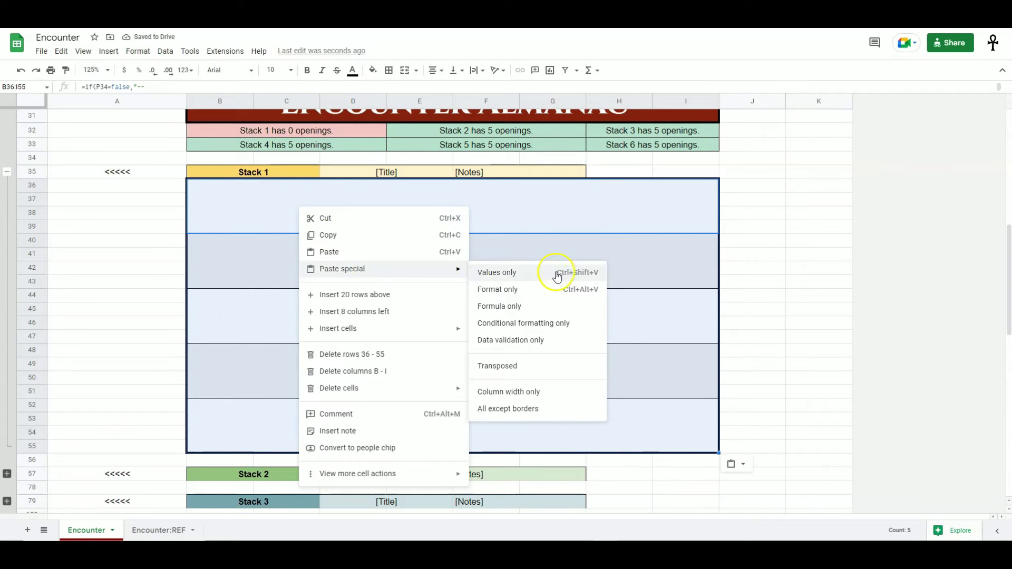
{"action": "left_click", "coordinate": [532, 271]}
{"action": "left_click", "coordinate": [310, 226]}
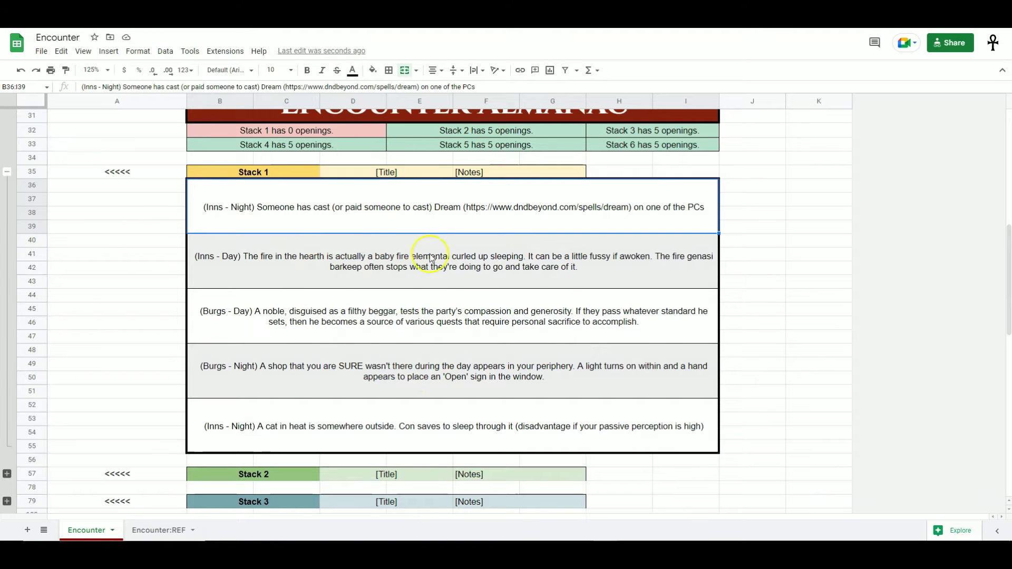
- Compare the encounters saved in Stack 1 with the generator's current results, and select the results in B6:I25
{"action": "scroll", "coordinate": [358, 343], "scroll_direction": "up", "scroll_amount": 2}
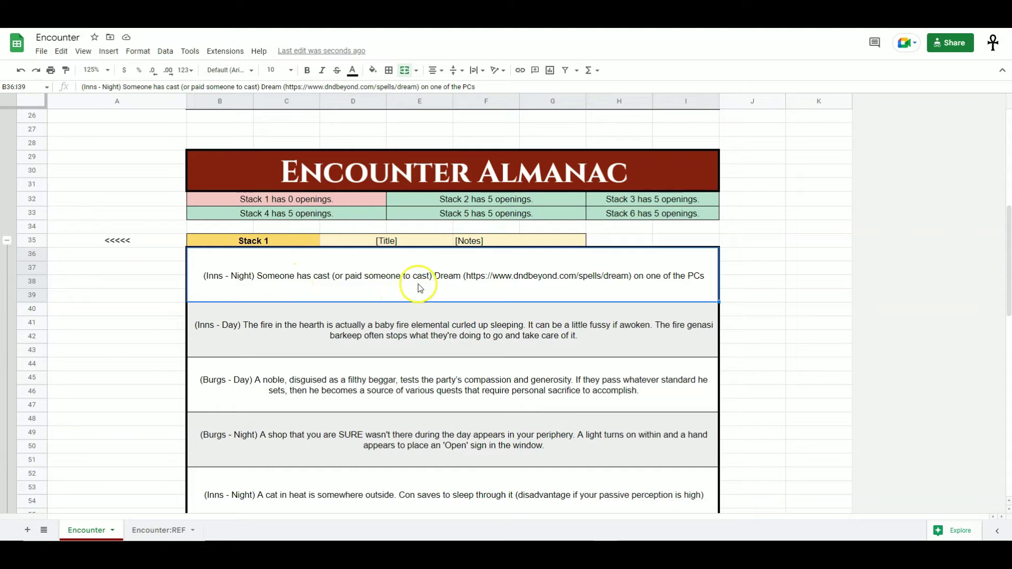
{"action": "scroll", "coordinate": [460, 301], "scroll_direction": "up", "scroll_amount": 10}
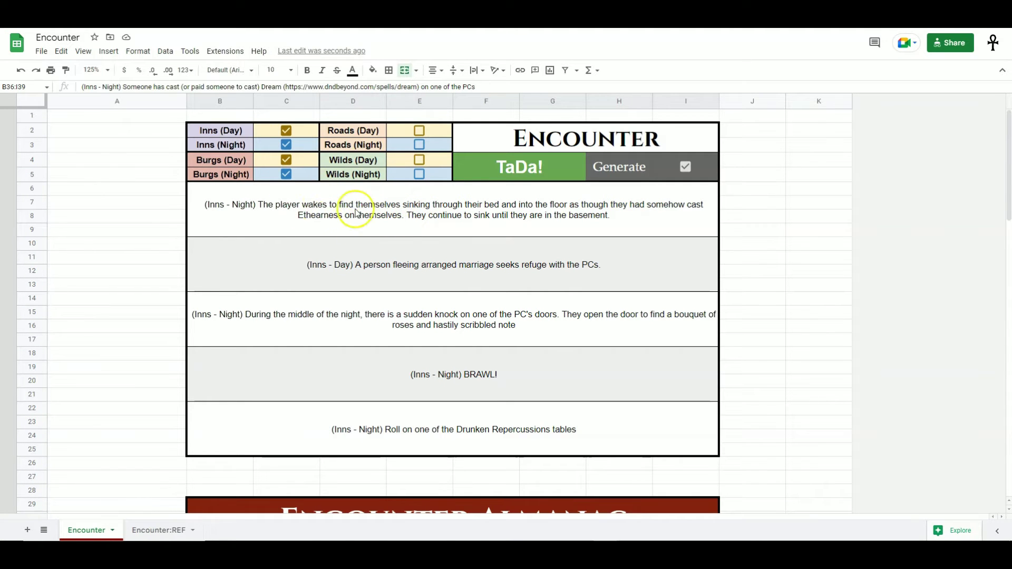
{"action": "scroll", "coordinate": [347, 276], "scroll_direction": "down", "scroll_amount": 4}
{"action": "scroll", "coordinate": [347, 277], "scroll_direction": "up", "scroll_amount": 1}
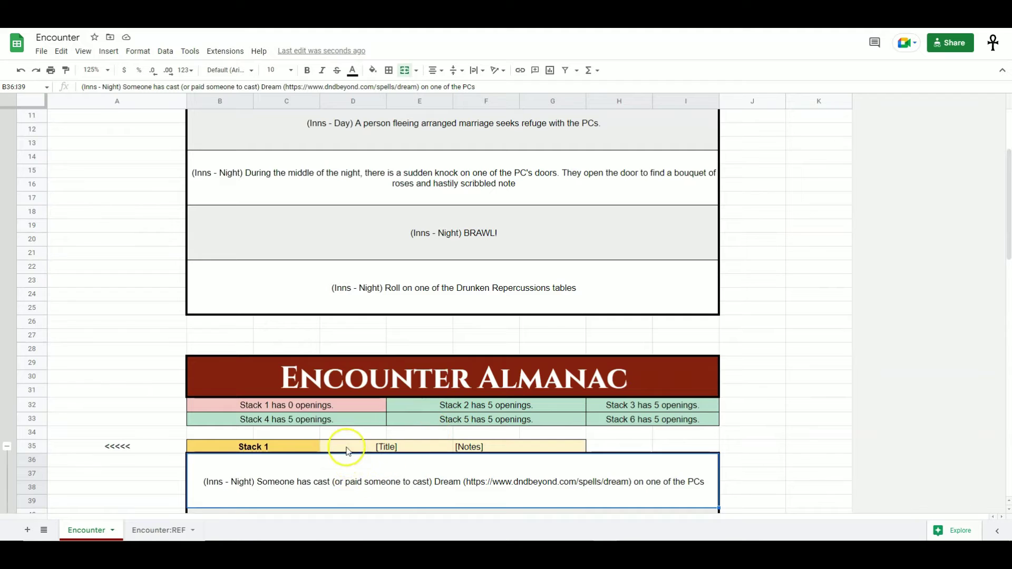
{"action": "scroll", "coordinate": [350, 445], "scroll_direction": "up", "scroll_amount": 3}
{"action": "left_click_drag", "start_coordinate": [332, 220], "coordinate": [330, 429]}
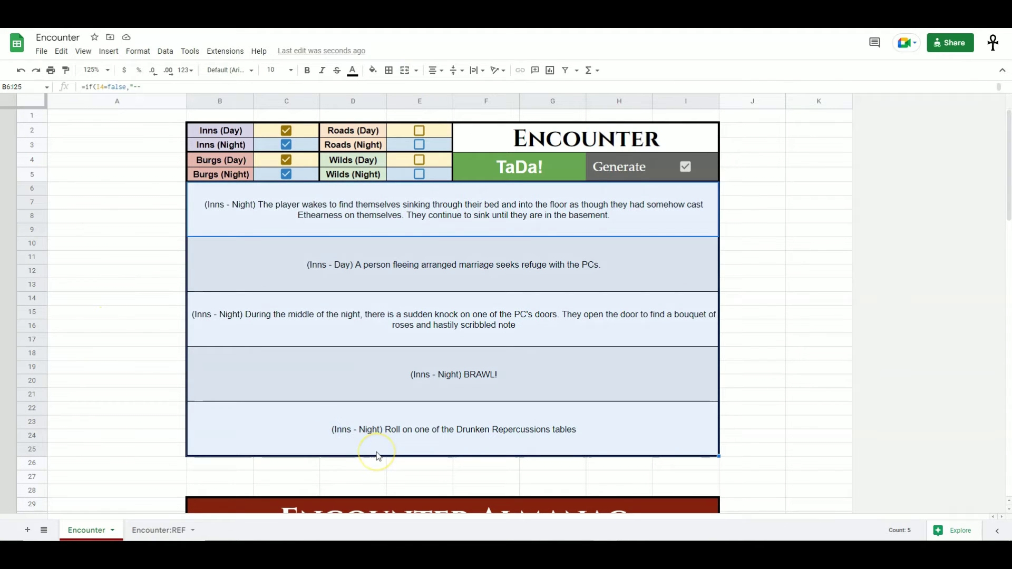
- Reroll the generated encounters several times by clearing the empty cell A9
{"action": "left_click", "coordinate": [132, 233]}
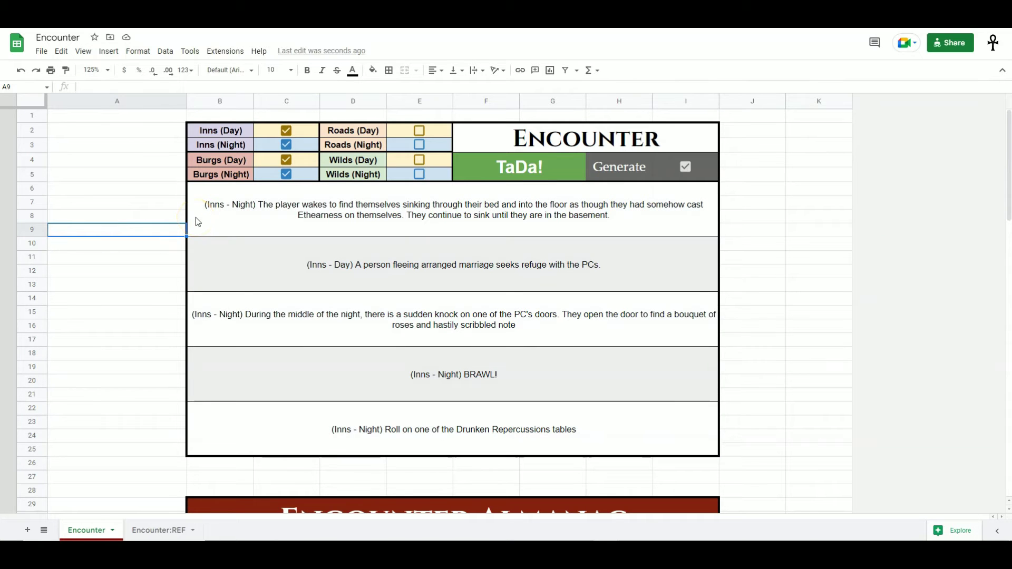
{"action": "key", "text": "Delete"}
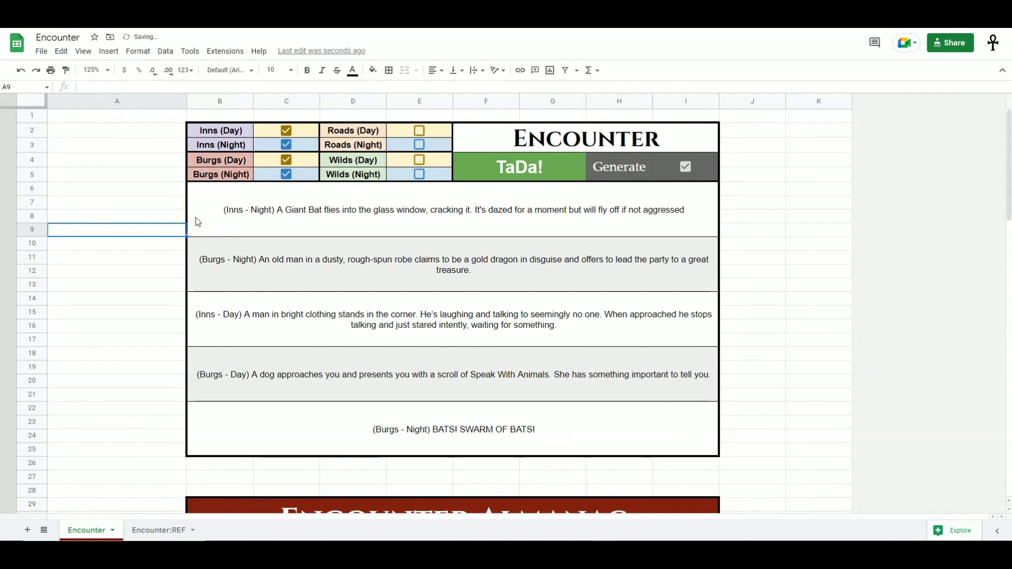
{"action": "key", "text": "Delete"}
{"action": "key", "text": "Delete"}
{"action": "key", "text": "Delete"}
{"action": "key", "text": "Delete"}
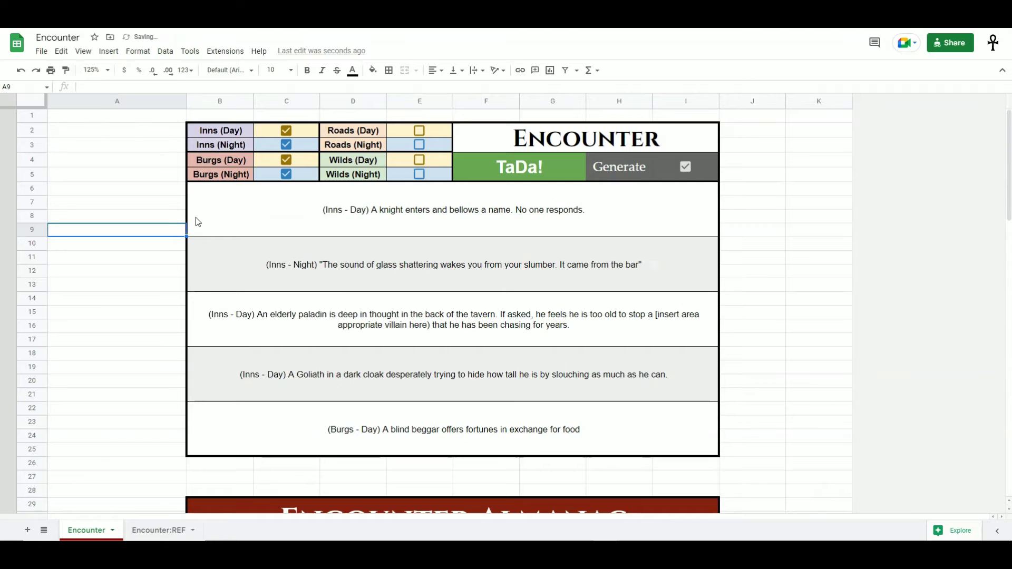
- Check the encounters saved in Stack 1 against the rerolled results, and select the saved entries in B36:I55
{"action": "scroll", "coordinate": [195, 218], "scroll_direction": "down", "scroll_amount": 7}
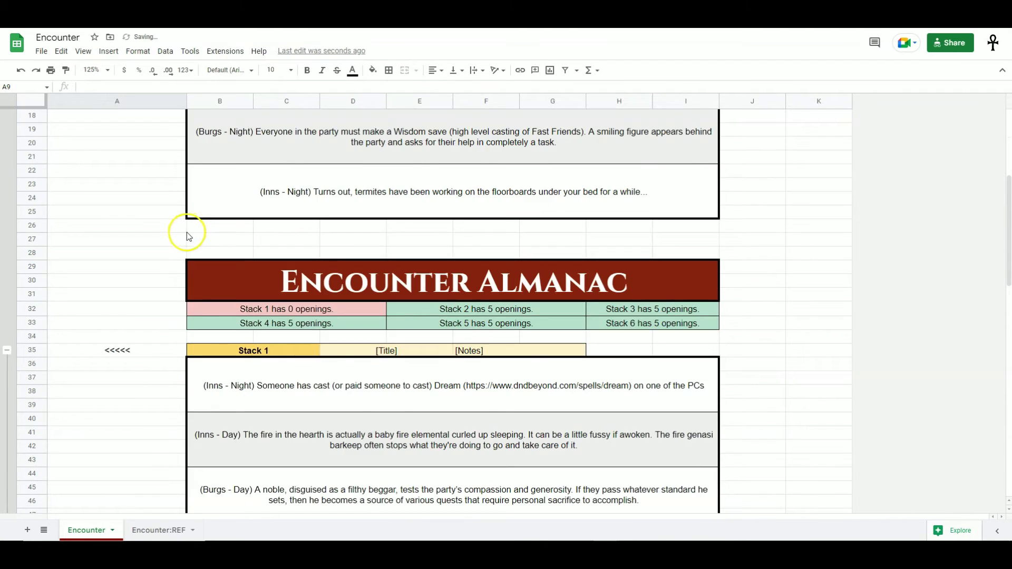
{"action": "left_click", "coordinate": [130, 322]}
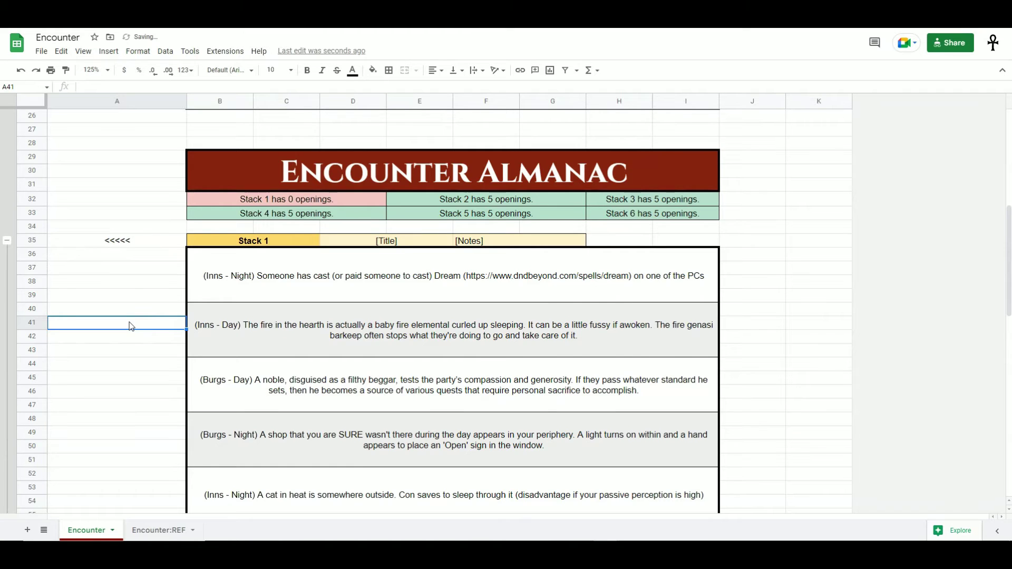
{"action": "scroll", "coordinate": [132, 326], "scroll_direction": "up", "scroll_amount": 7}
{"action": "left_click", "coordinate": [452, 242]}
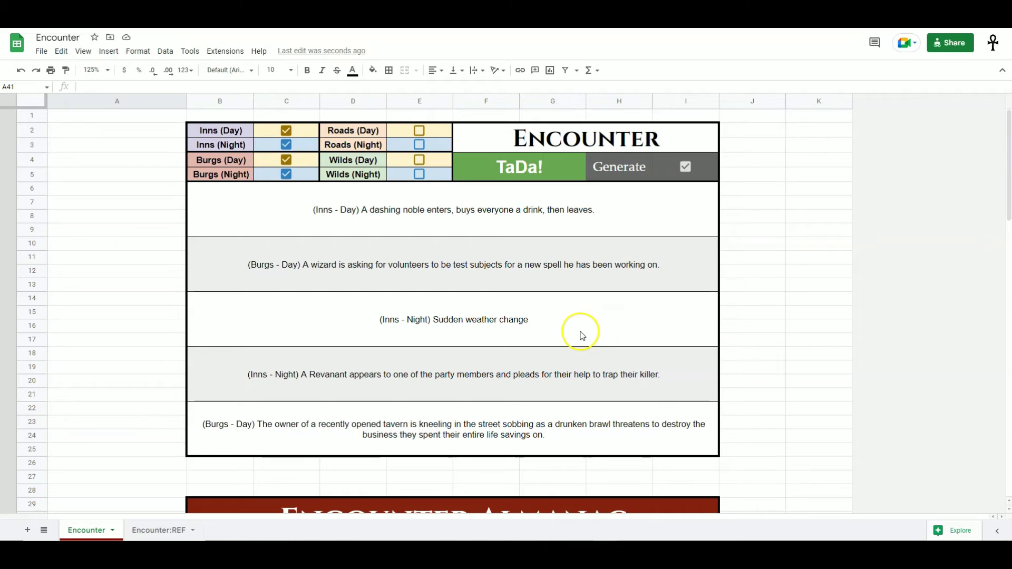
{"action": "scroll", "coordinate": [606, 327], "scroll_direction": "down", "scroll_amount": 5}
{"action": "scroll", "coordinate": [580, 329], "scroll_direction": "up", "scroll_amount": 2}
{"action": "scroll", "coordinate": [533, 190], "scroll_direction": "up", "scroll_amount": 3}
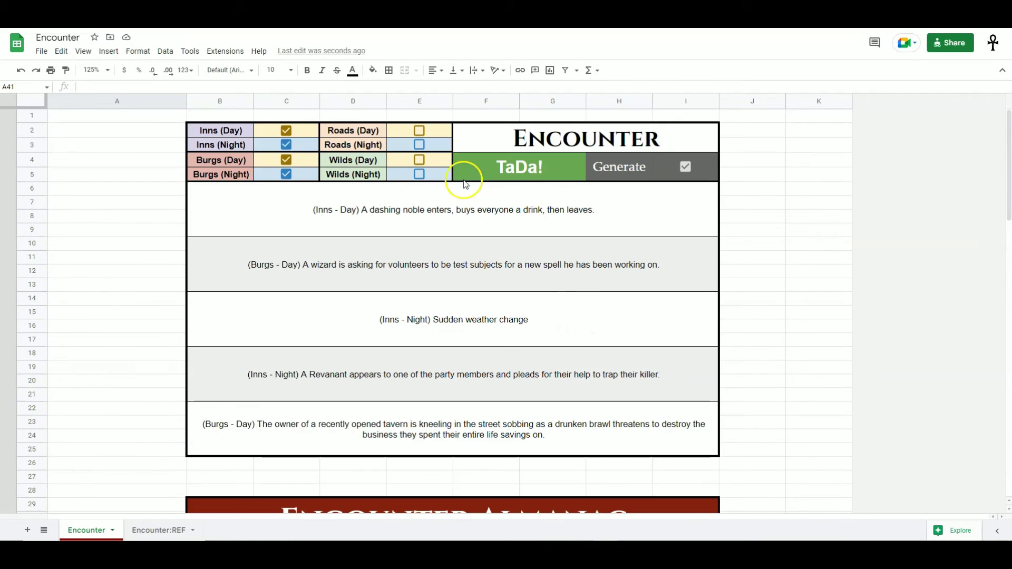
{"action": "scroll", "coordinate": [481, 331], "scroll_direction": "down", "scroll_amount": 7}
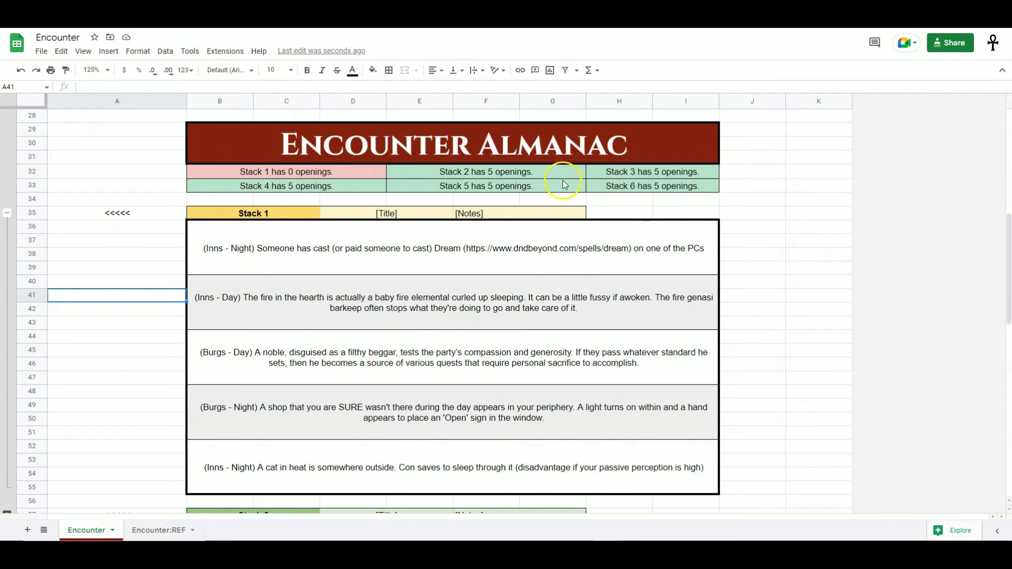
{"action": "left_click", "coordinate": [503, 269]}
{"action": "left_click_drag", "start_coordinate": [396, 337], "coordinate": [437, 451]}
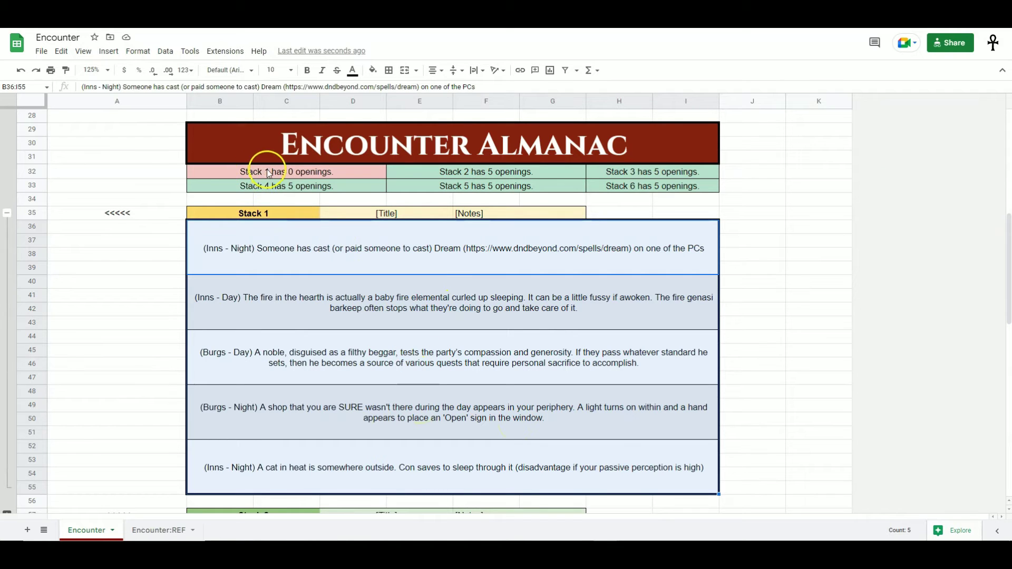
- Clear all five saved encounters from Stack 1, slot by slot from B52:I55 up to B36:I39
{"action": "left_click", "coordinate": [311, 363]}
{"action": "left_click", "coordinate": [372, 454]}
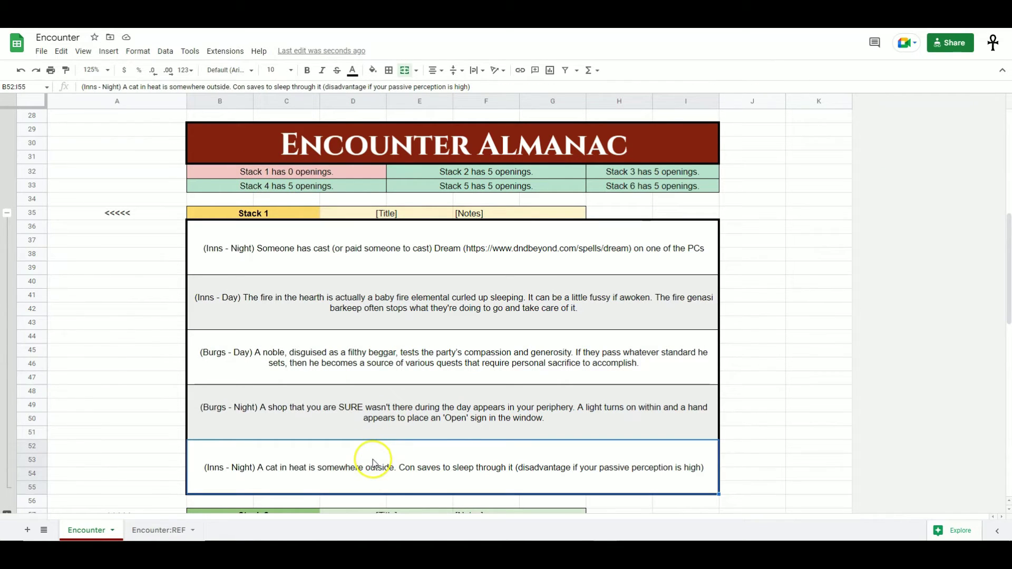
{"action": "key", "text": "Delete"}
{"action": "left_click", "coordinate": [375, 413]}
{"action": "key", "text": "Delete"}
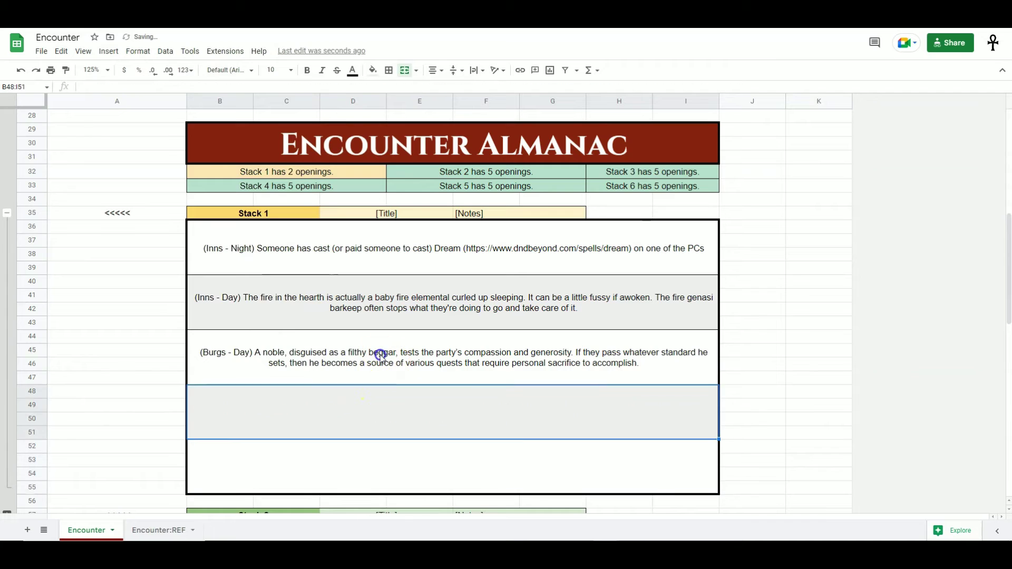
{"action": "left_click", "coordinate": [380, 356]}
{"action": "key", "text": "Delete"}
{"action": "left_click", "coordinate": [379, 300]}
{"action": "key", "text": "Delete"}
{"action": "left_click", "coordinate": [382, 266]}
{"action": "key", "text": "Delete"}
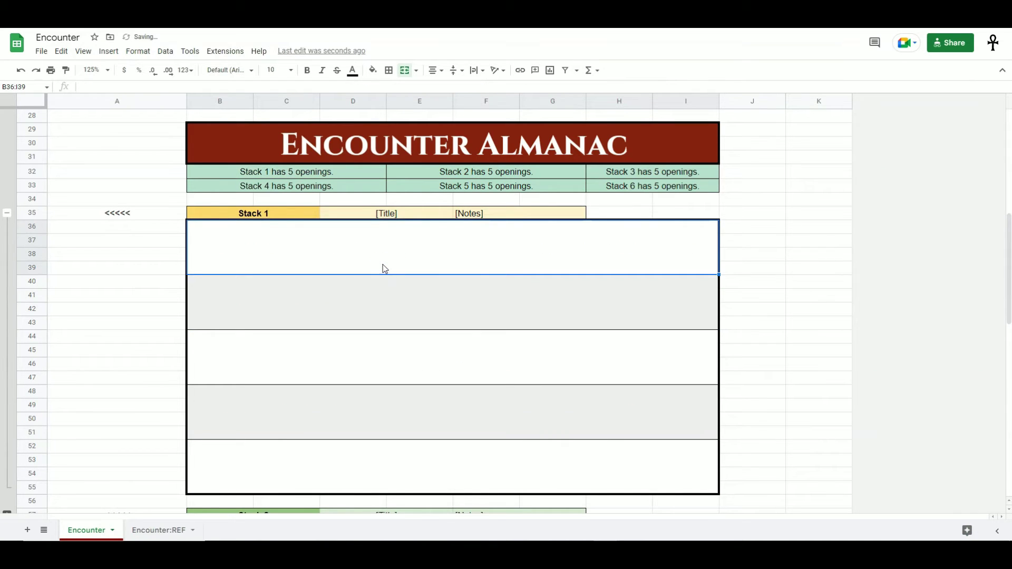
- Replace the [Title] placeholder of Stack 1 with "Borderville"
{"action": "left_click", "coordinate": [7, 212]}
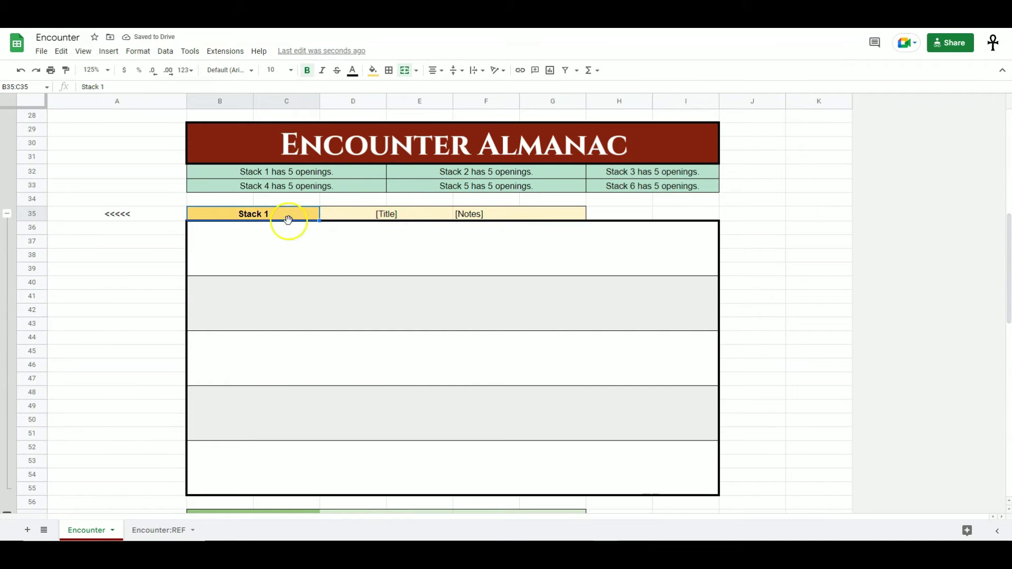
{"action": "left_click", "coordinate": [387, 217]}
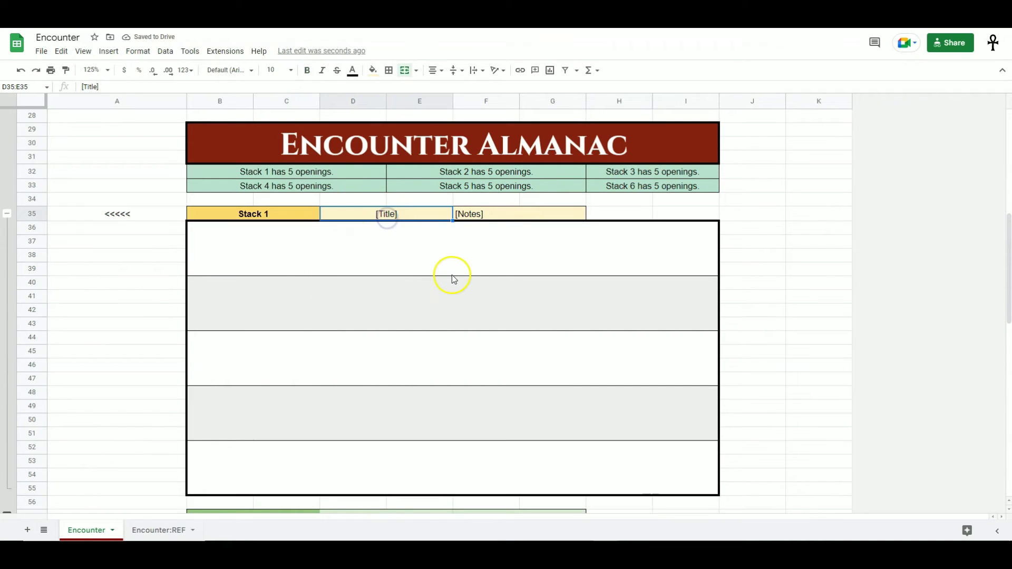
{"action": "type", "text": "Bordervi"}
{"action": "type", "text": "lle"}
{"action": "key", "text": "Tab"}
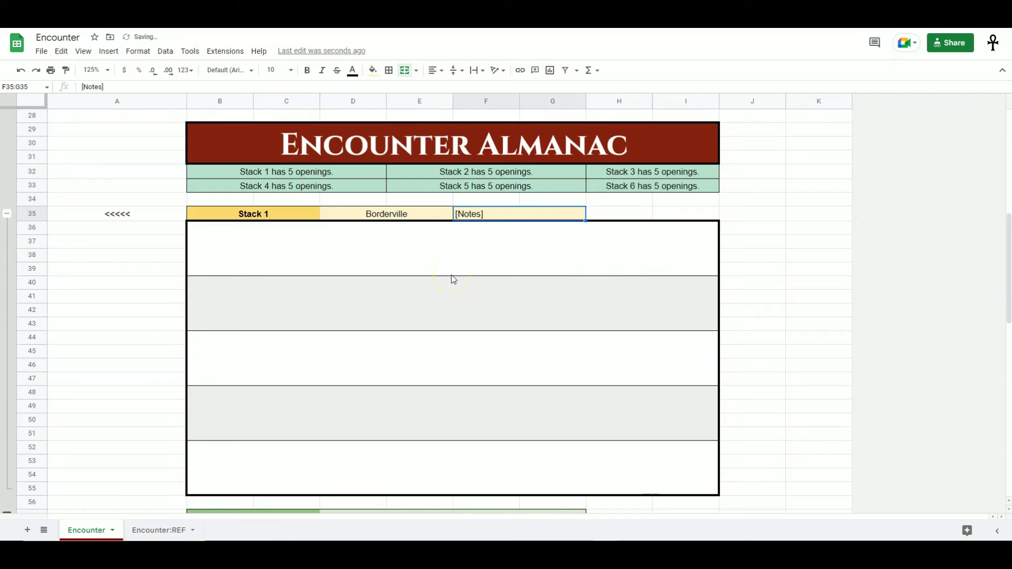
- Enter the filler text ";dlf0ajksd;flkajsd;flk ja;sldkfj" as the Stack 1 notes and collapse the stack's rows
{"action": "scroll", "coordinate": [452, 278], "scroll_direction": "up", "scroll_amount": 5}
{"action": "scroll", "coordinate": [362, 176], "scroll_direction": "up", "scroll_amount": 5}
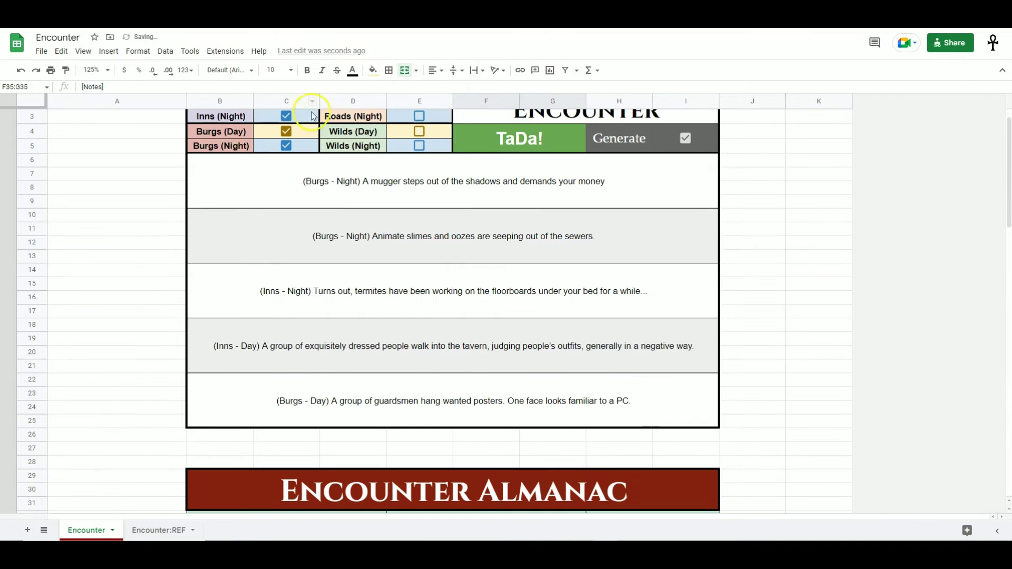
{"action": "scroll", "coordinate": [304, 226], "scroll_direction": "up", "scroll_amount": 1}
{"action": "scroll", "coordinate": [303, 226], "scroll_direction": "down", "scroll_amount": 9}
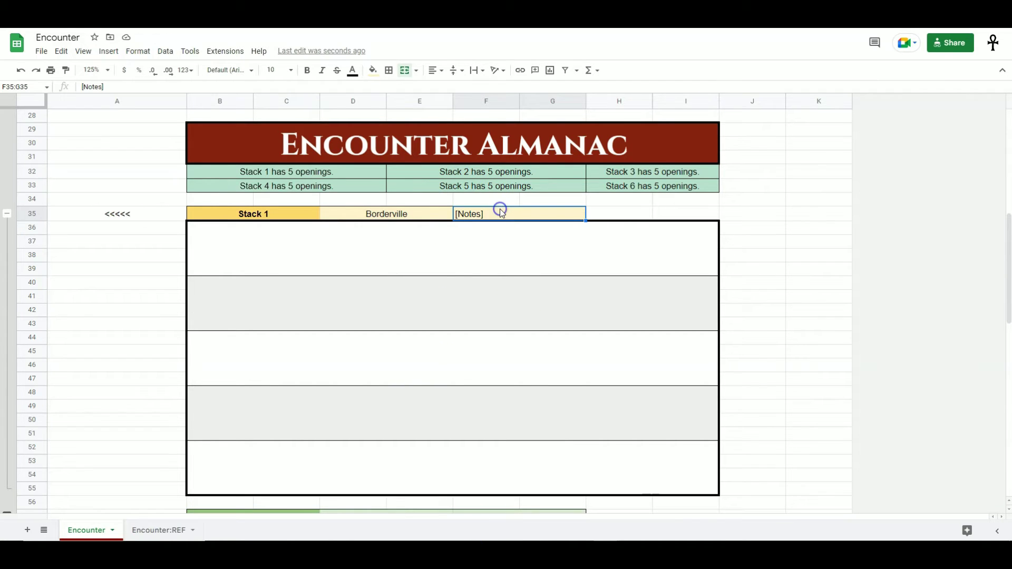
{"action": "type", "text": ";dlf0ajksd;flkajsd;flk ja;sldkfj"}
{"action": "key", "text": "Return"}
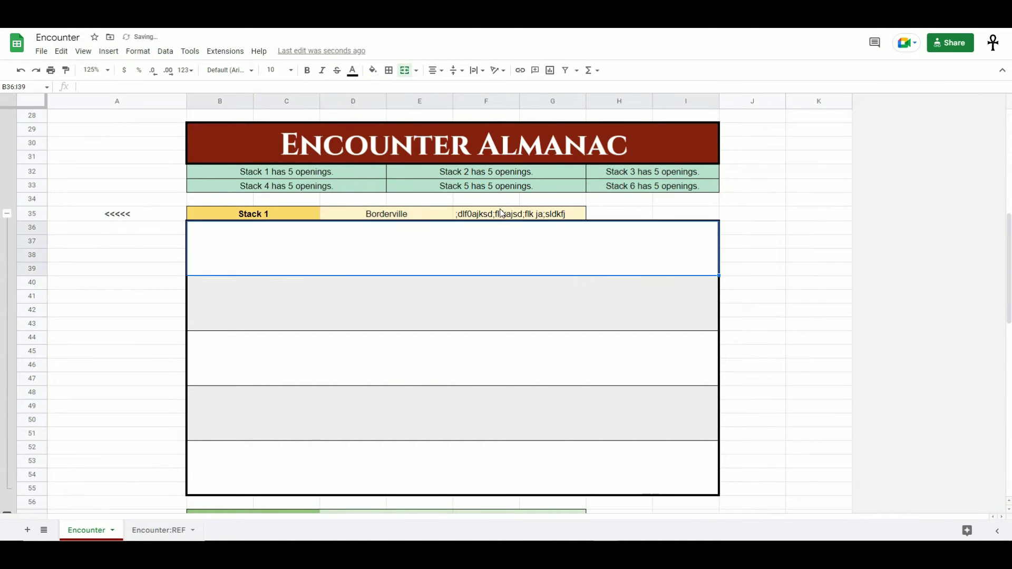
{"action": "left_click", "coordinate": [7, 214]}
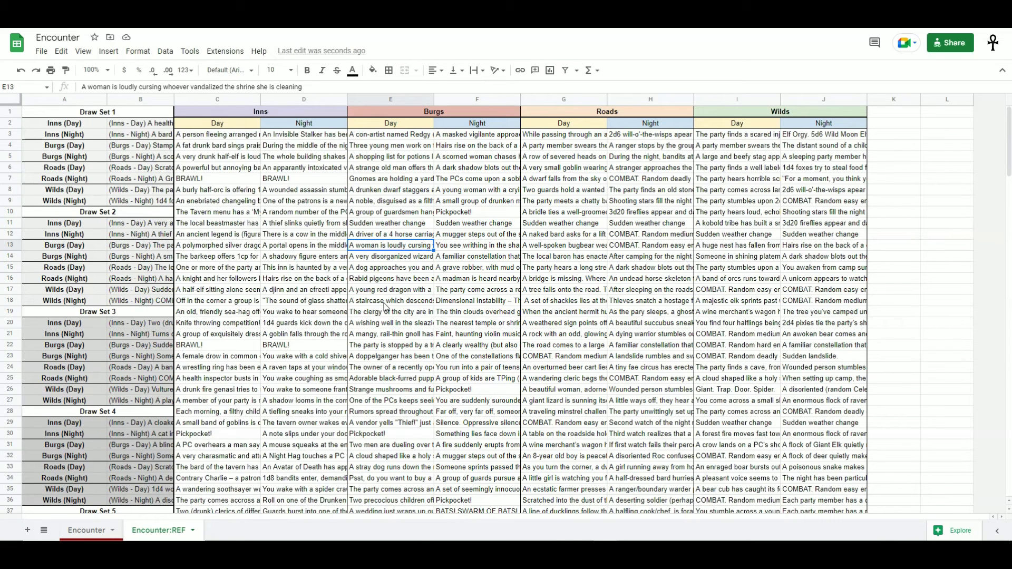
- Relate the generator's location and time options to the Encounter:REF lists, and examine the Inns Day encounters in C3:C102
{"action": "left_click", "coordinate": [266, 112]}
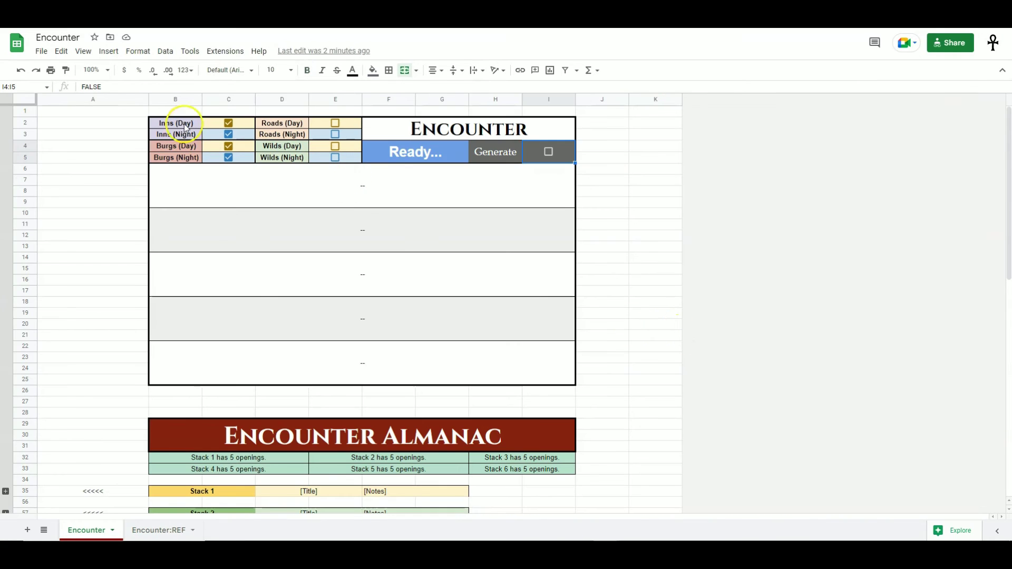
{"action": "left_click_drag", "start_coordinate": [175, 124], "coordinate": [177, 157]}
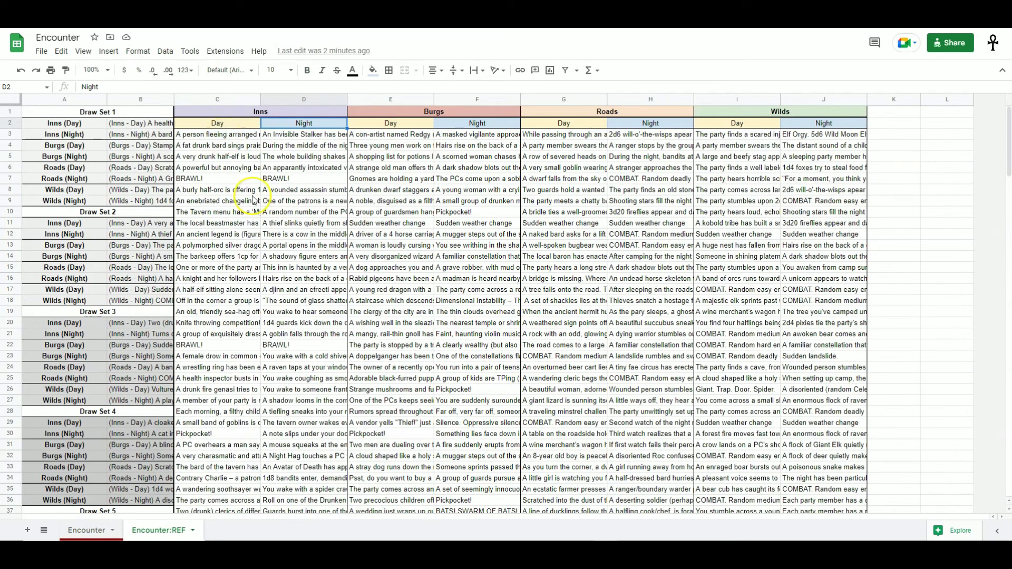
{"action": "left_click_drag", "start_coordinate": [226, 136], "coordinate": [223, 455]}
{"action": "scroll", "coordinate": [218, 390], "scroll_direction": "up", "scroll_amount": 3}
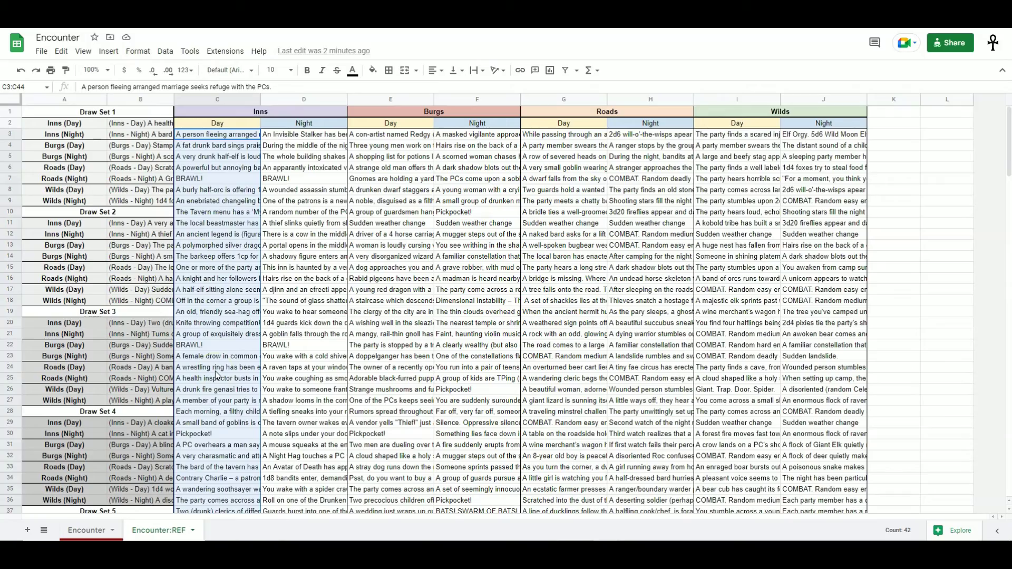
{"action": "left_click_drag", "start_coordinate": [221, 134], "coordinate": [229, 324]}
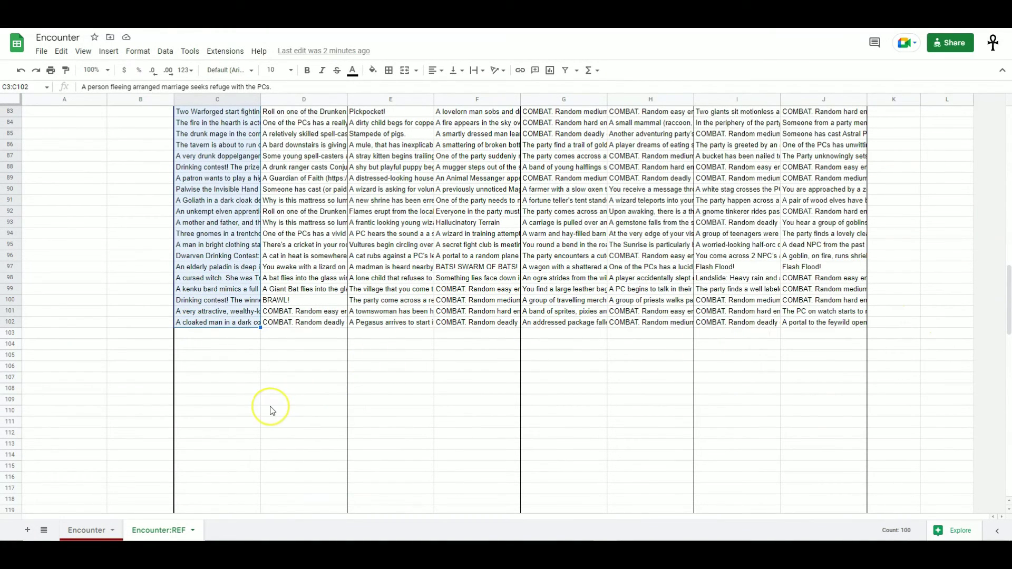
{"action": "scroll", "coordinate": [270, 411], "scroll_direction": "up", "scroll_amount": 15}
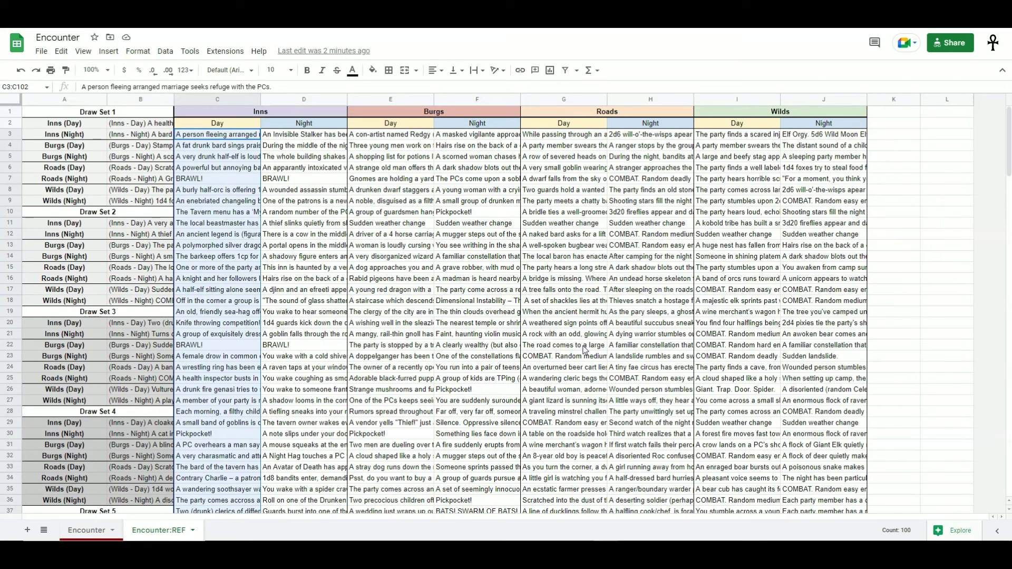
{"action": "left_click", "coordinate": [241, 136]}
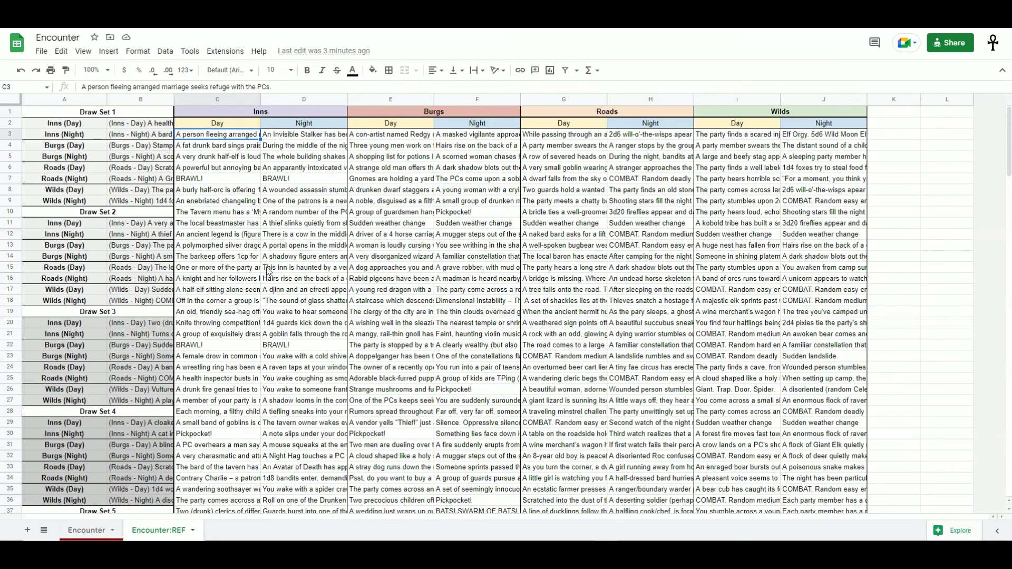
- Clear the gnome yard sale encounter in E7 of the Burgs Day list, and undo the clearing
{"action": "left_click", "coordinate": [385, 178]}
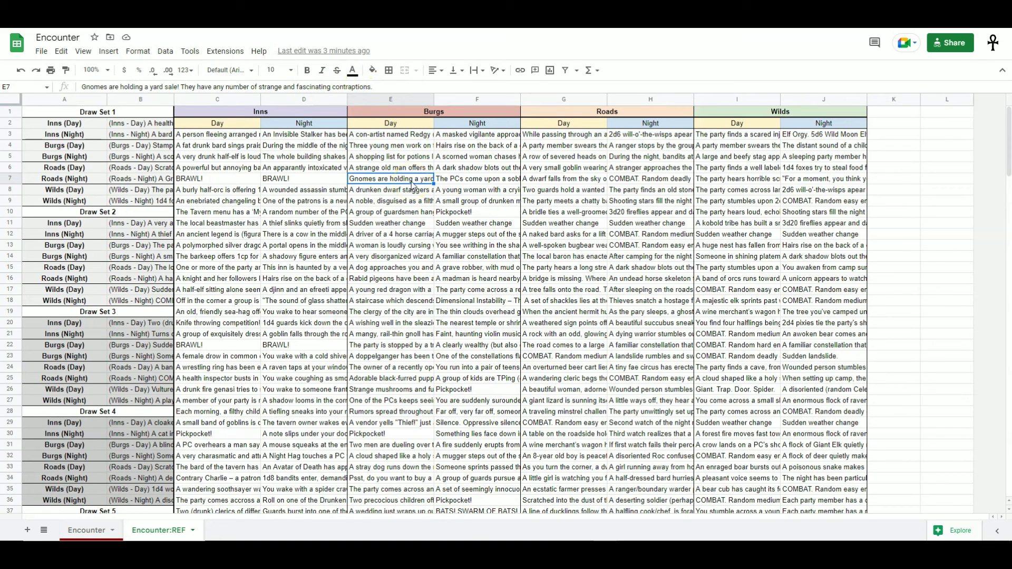
{"action": "key", "text": "Delete"}
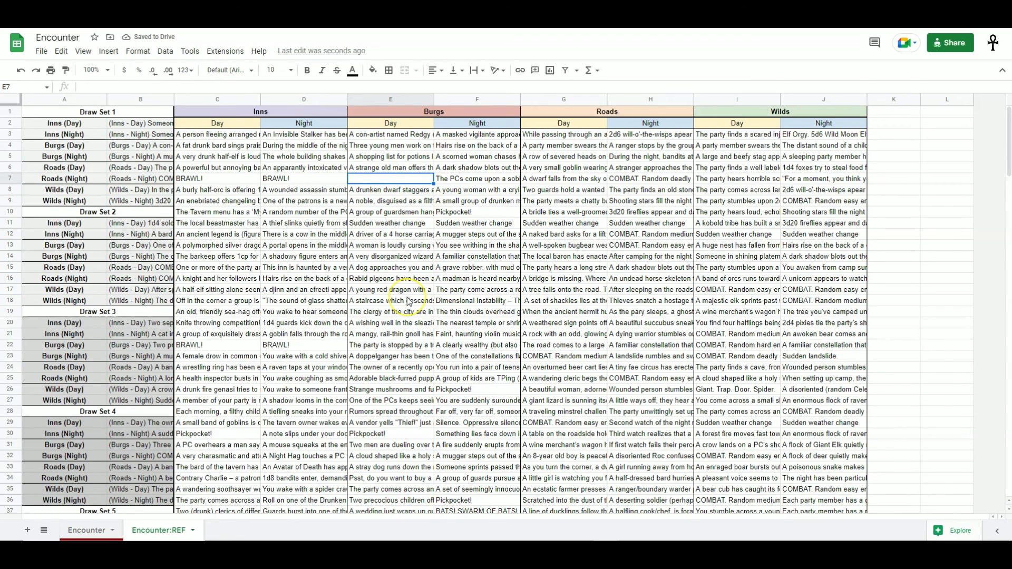
{"action": "key", "text": "ctrl+z"}
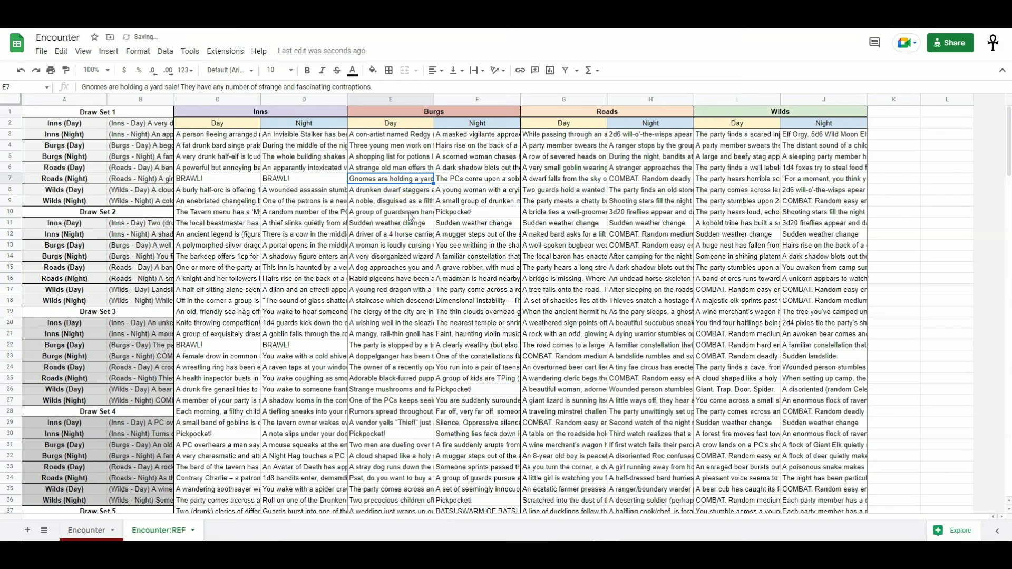
- Delete cell E7 from the Burgs Day list and shift the cells below it up
{"action": "right_click", "coordinate": [411, 182]}
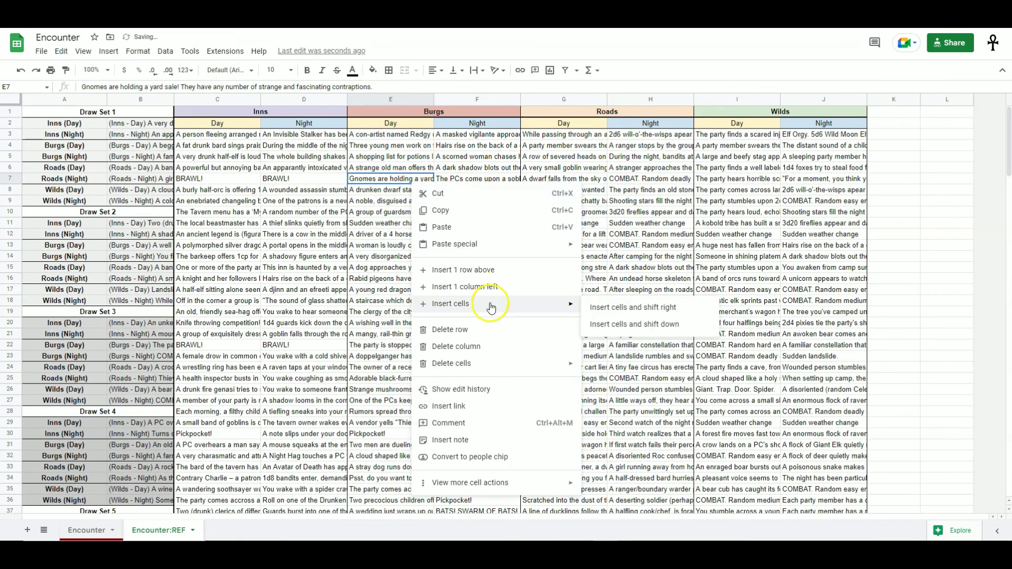
{"action": "mouse_move", "coordinate": [548, 364]}
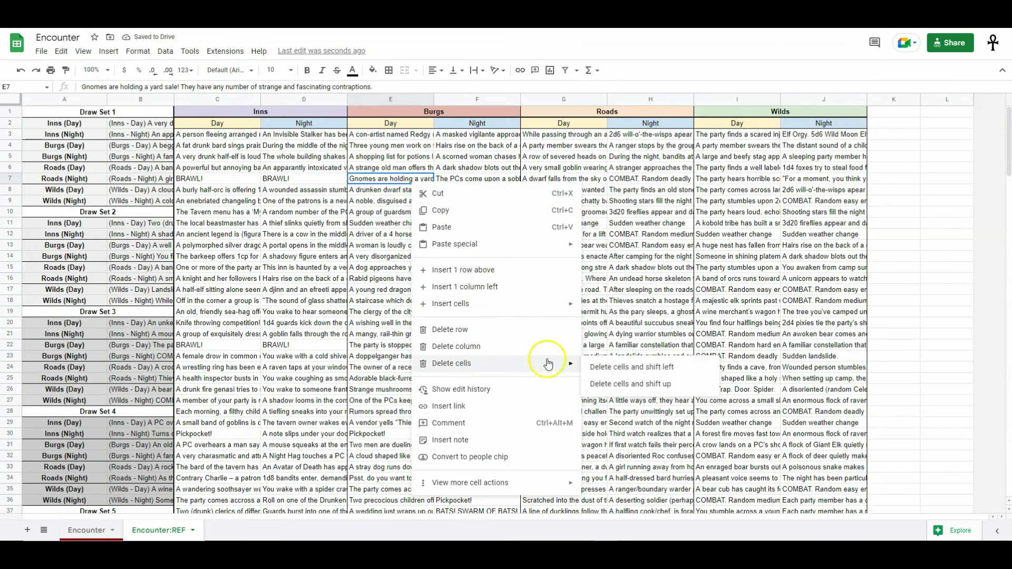
{"action": "left_click", "coordinate": [675, 384]}
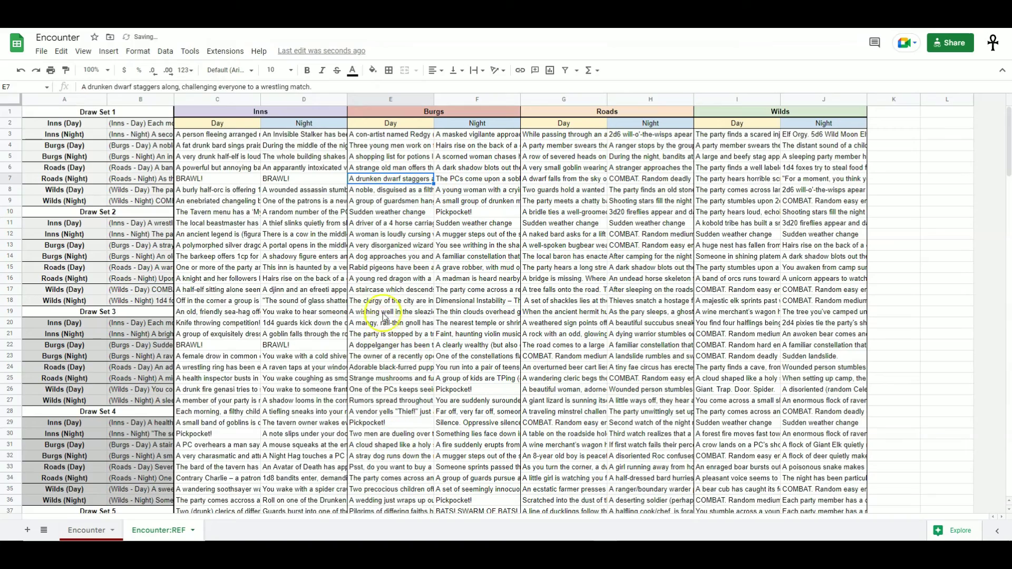
- Examine the end of the Burgs Day list and the blank cells E102:E150 available for more encounters
{"action": "scroll", "coordinate": [376, 291], "scroll_direction": "down", "scroll_amount": 3}
{"action": "scroll", "coordinate": [377, 292], "scroll_direction": "down", "scroll_amount": 20}
{"action": "scroll", "coordinate": [343, 158], "scroll_direction": "up", "scroll_amount": 5}
{"action": "left_click_drag", "start_coordinate": [402, 181], "coordinate": [409, 372]}
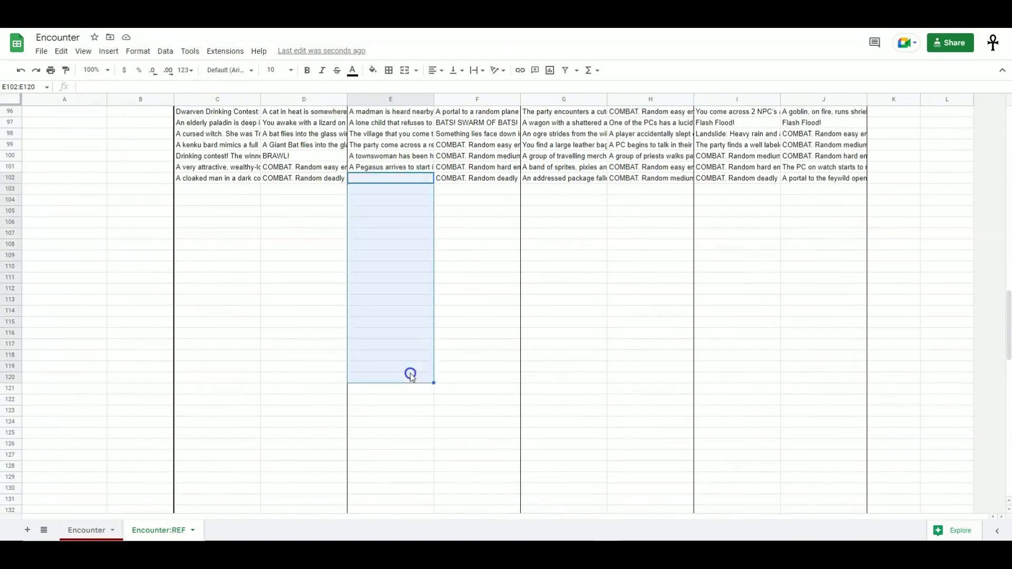
{"action": "left_click", "coordinate": [398, 181]}
{"action": "left_click_drag", "start_coordinate": [398, 179], "coordinate": [397, 456]}
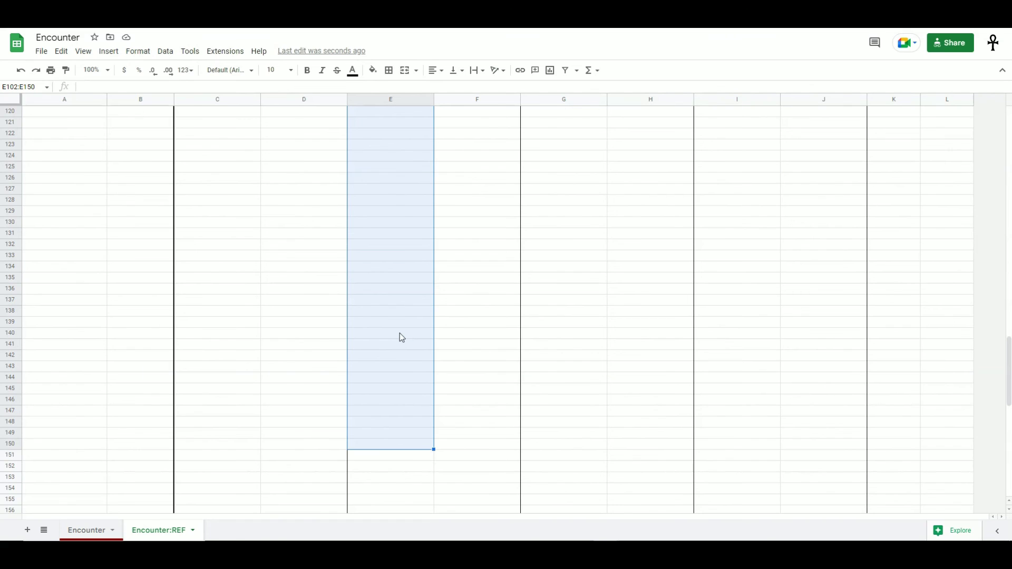
{"action": "scroll", "coordinate": [399, 333], "scroll_direction": "up", "scroll_amount": 7}
{"action": "left_click", "coordinate": [393, 345]}
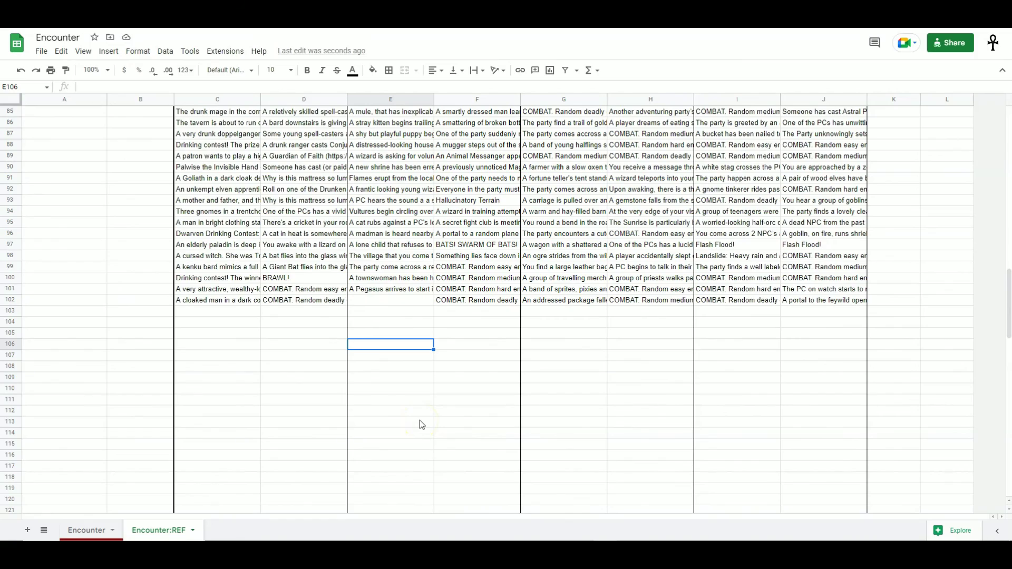
- Undo the deletion of cell E7 so that the gnome yard sale encounter is restored to the Burgs Day list
{"action": "scroll", "coordinate": [419, 420], "scroll_direction": "up", "scroll_amount": 17}
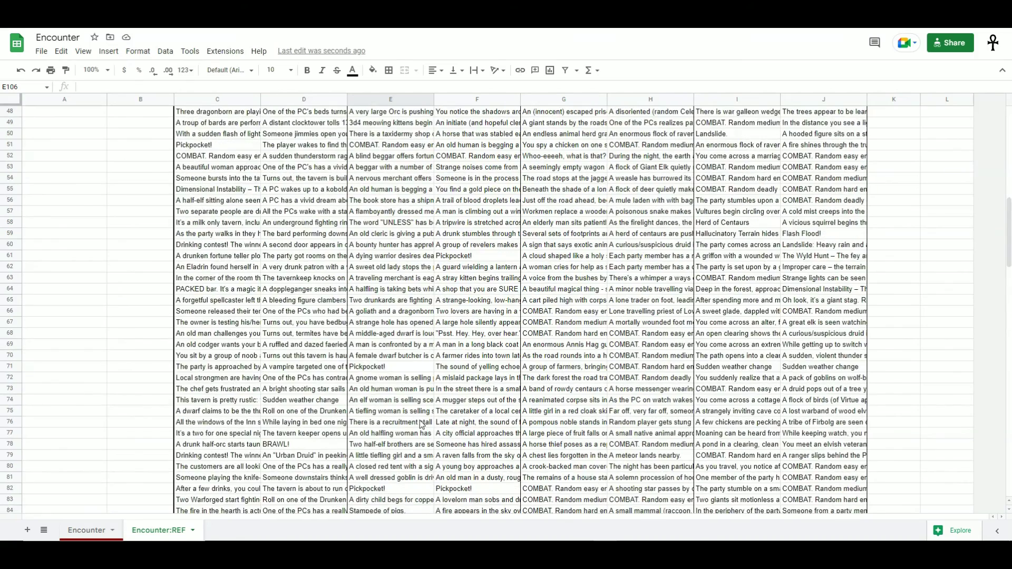
{"action": "left_click", "coordinate": [411, 178]}
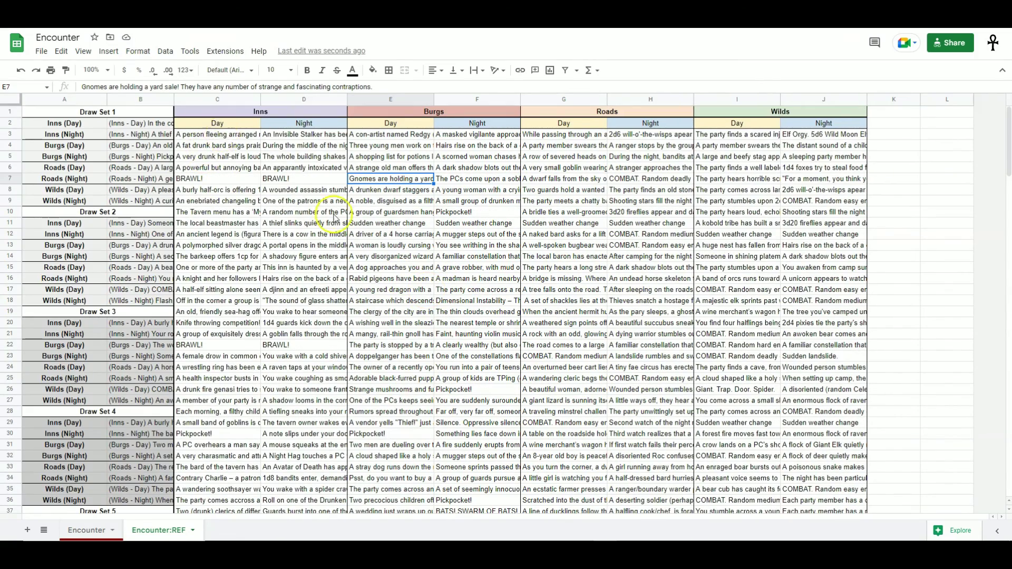
{"action": "left_click", "coordinate": [712, 287]}
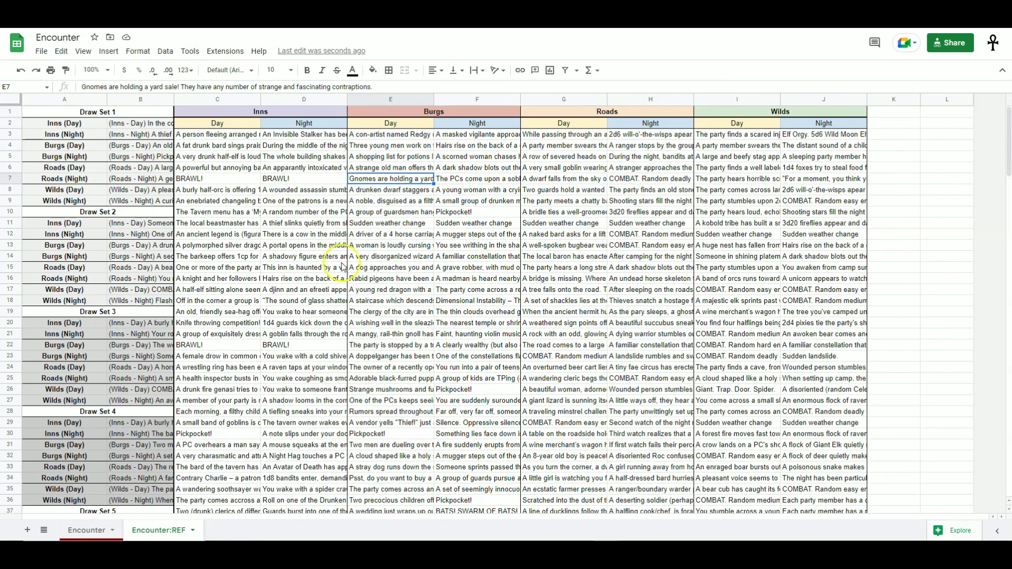
- Examine the draw sets beside the encounter lists, selecting A1:B33
{"action": "left_click_drag", "start_coordinate": [132, 113], "coordinate": [120, 424]}
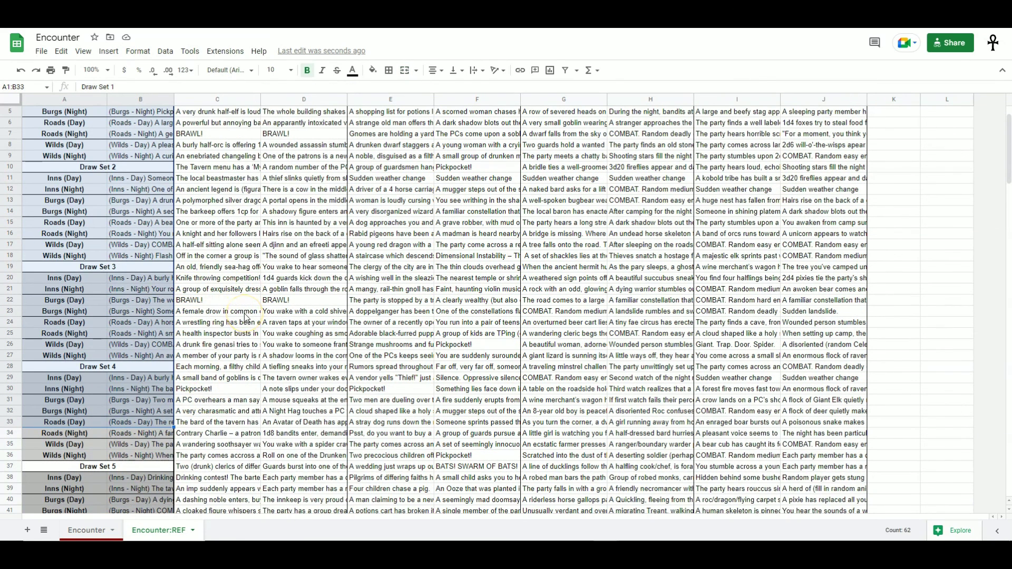
{"action": "scroll", "coordinate": [122, 280], "scroll_direction": "up", "scroll_amount": 2}
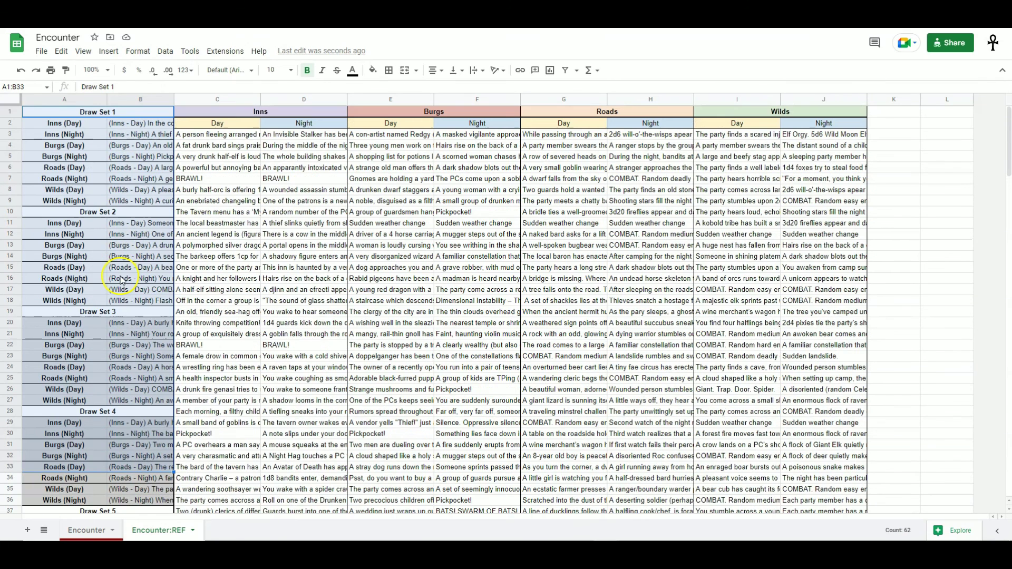